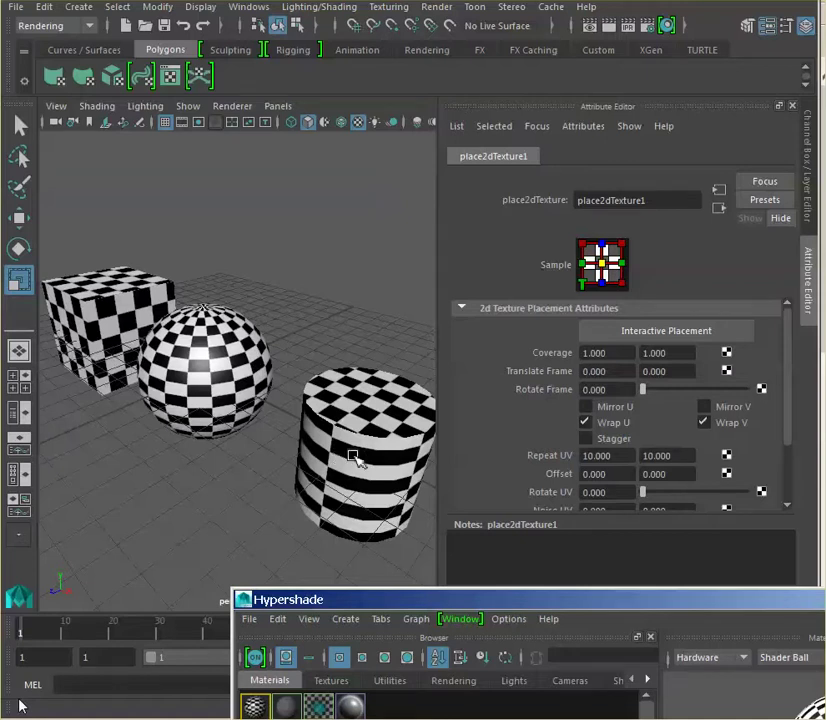
Select the first Repeat UV value of place2dTexture1.
double_click(621, 458)
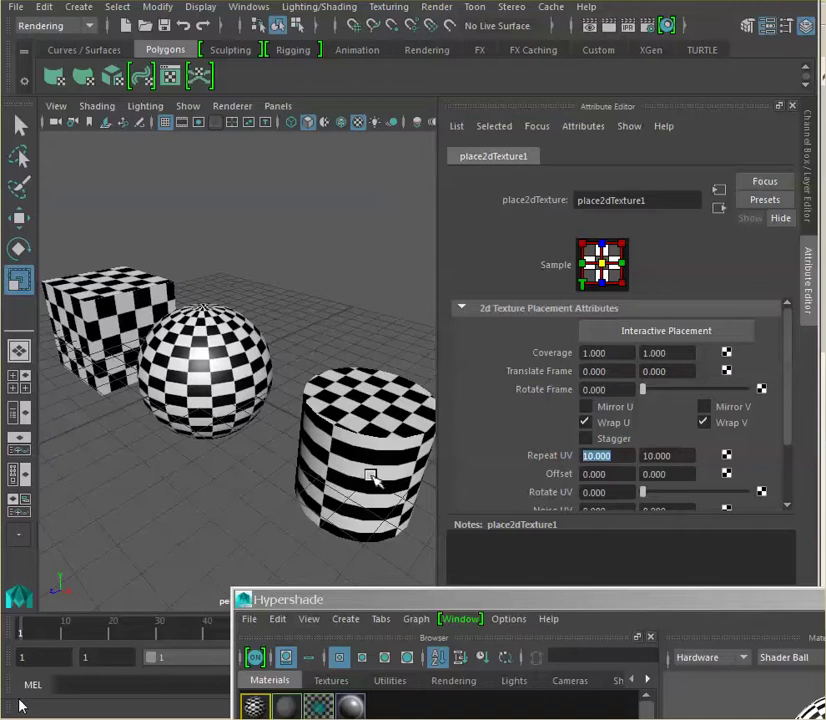
Select the sphere, then cube, then the checker cylinder, and close the Hypershade window.
click(210, 372)
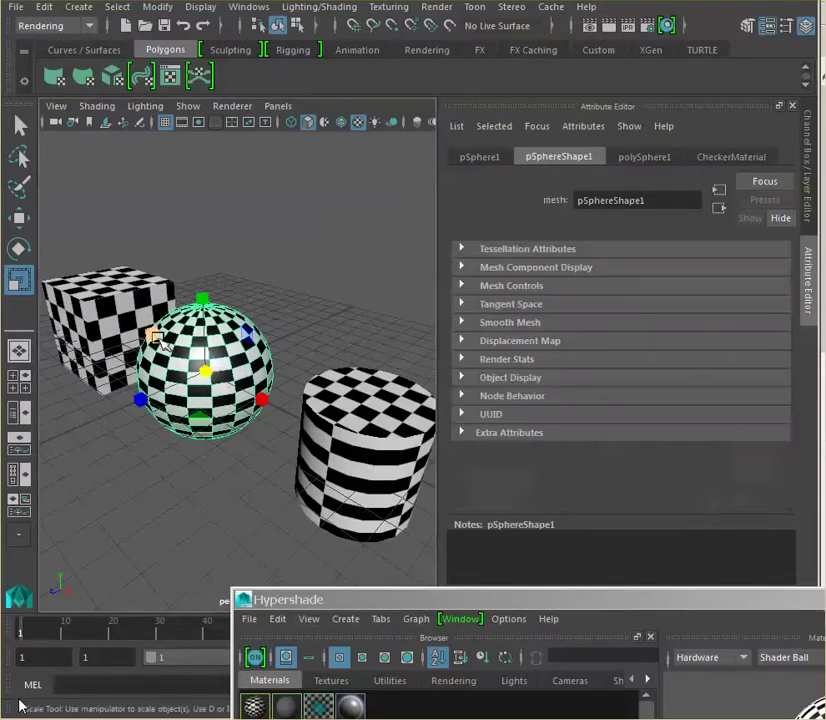
click(103, 301)
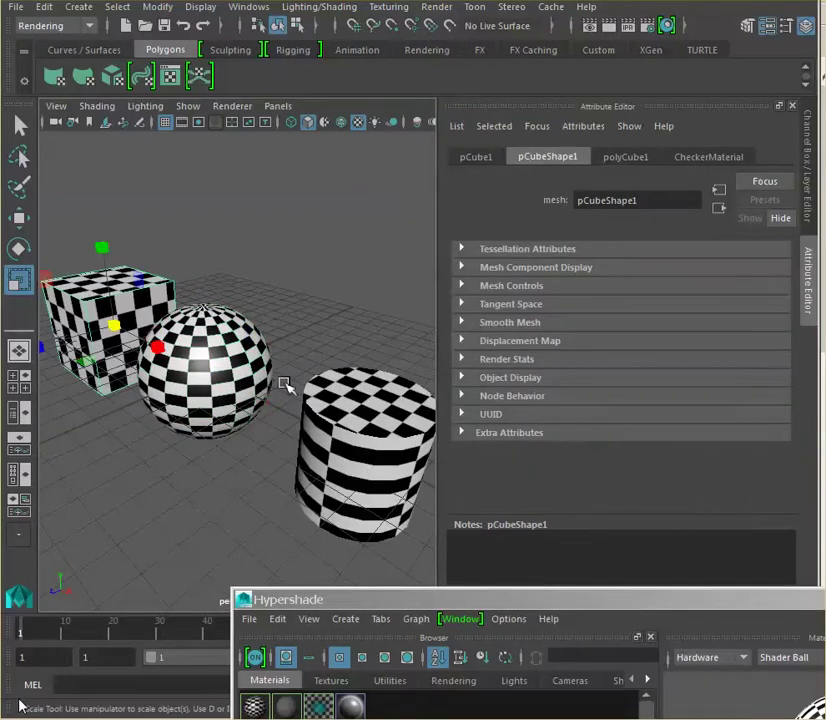
click(361, 445)
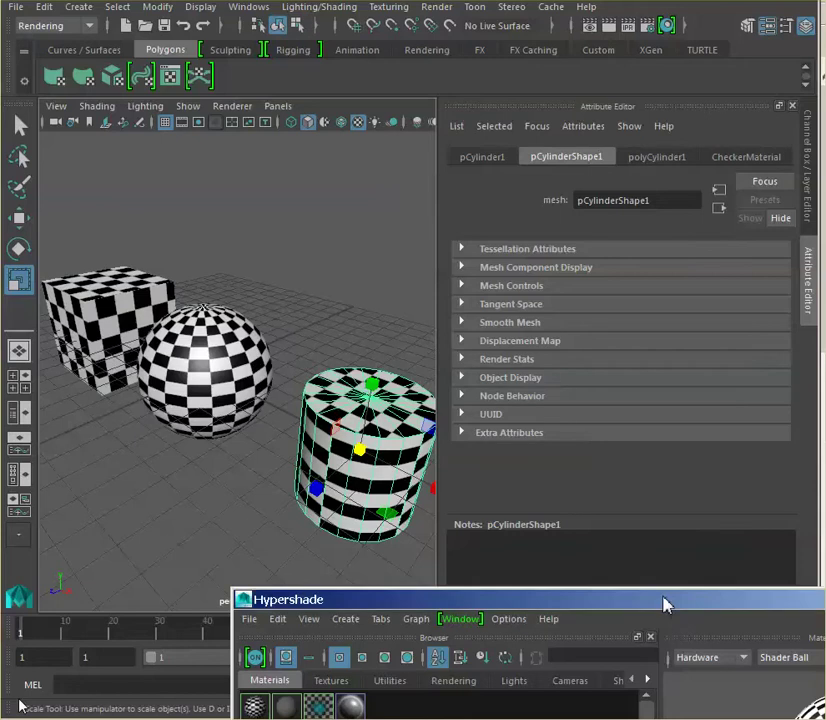
drag(664, 603, 263, 498)
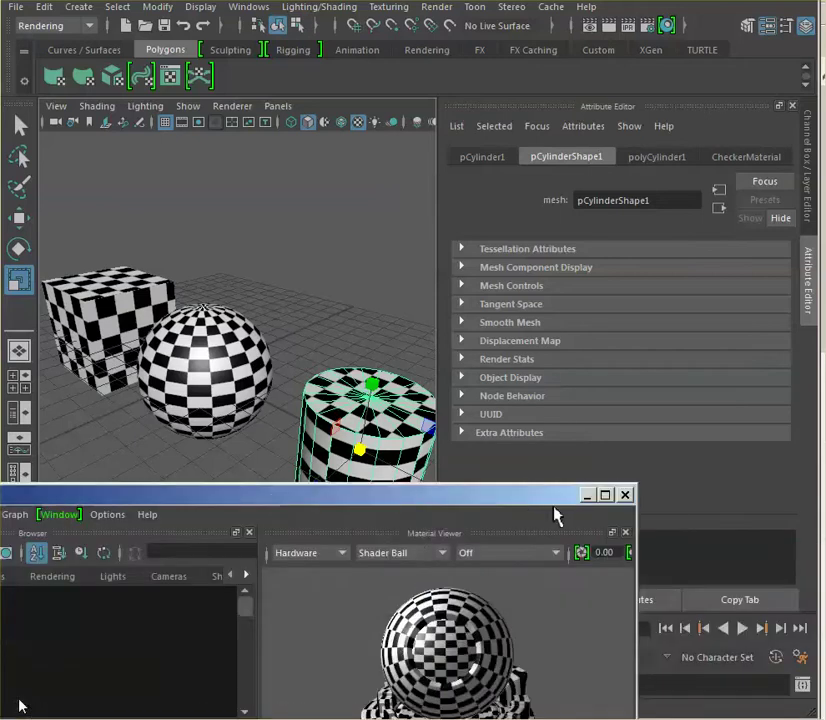
click(625, 494)
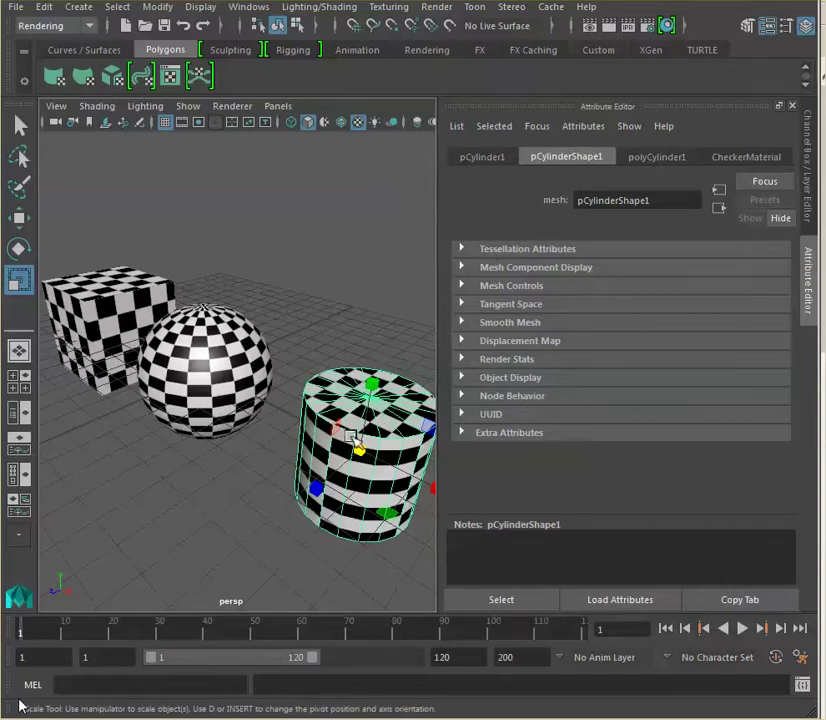
Open the UV Editor with Display Image off, zoomed in, placed right of the panned viewport.
click(172, 80)
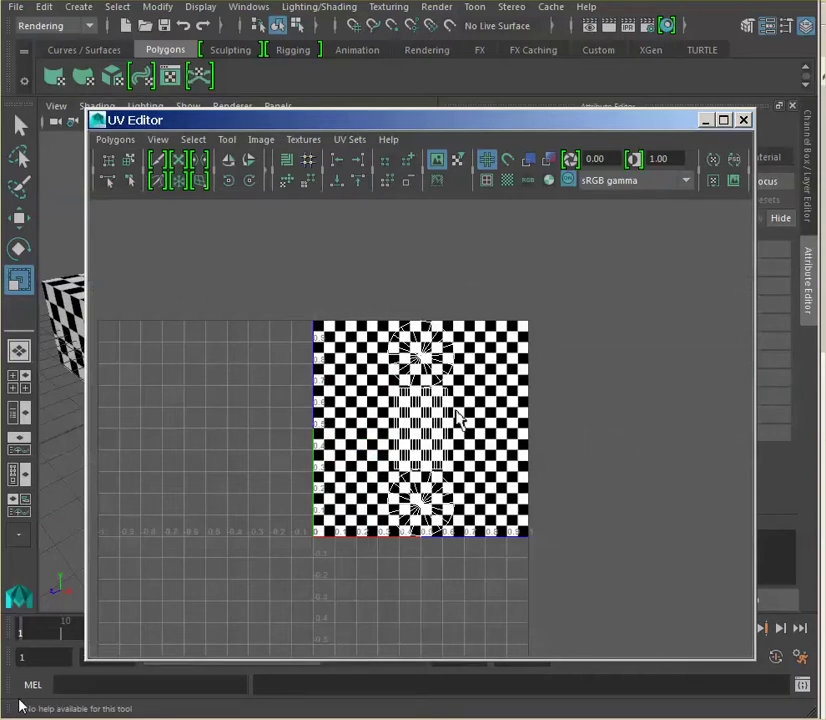
click(438, 161)
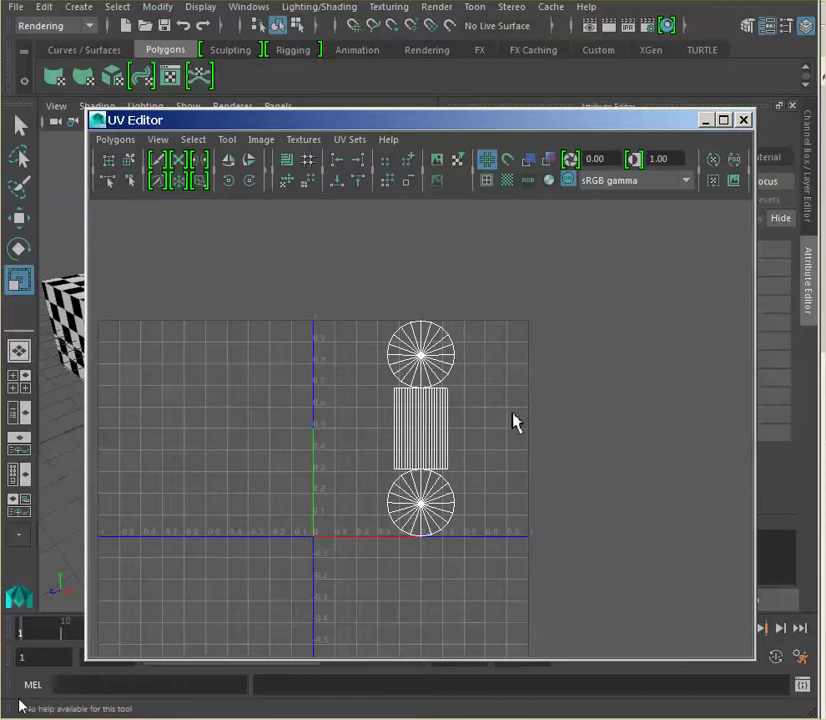
scroll(512, 422, up, 3)
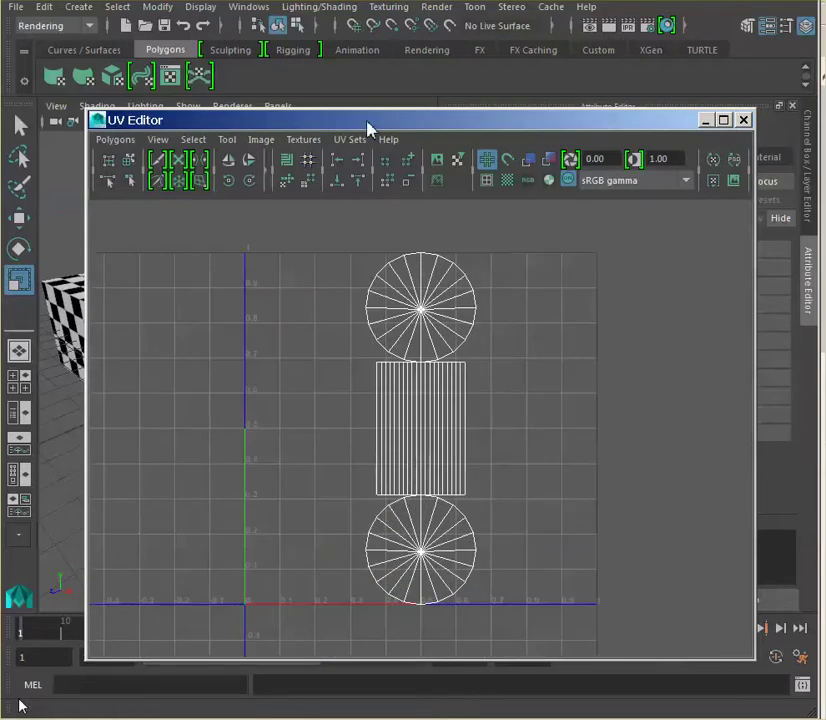
drag(369, 127, 31, 122)
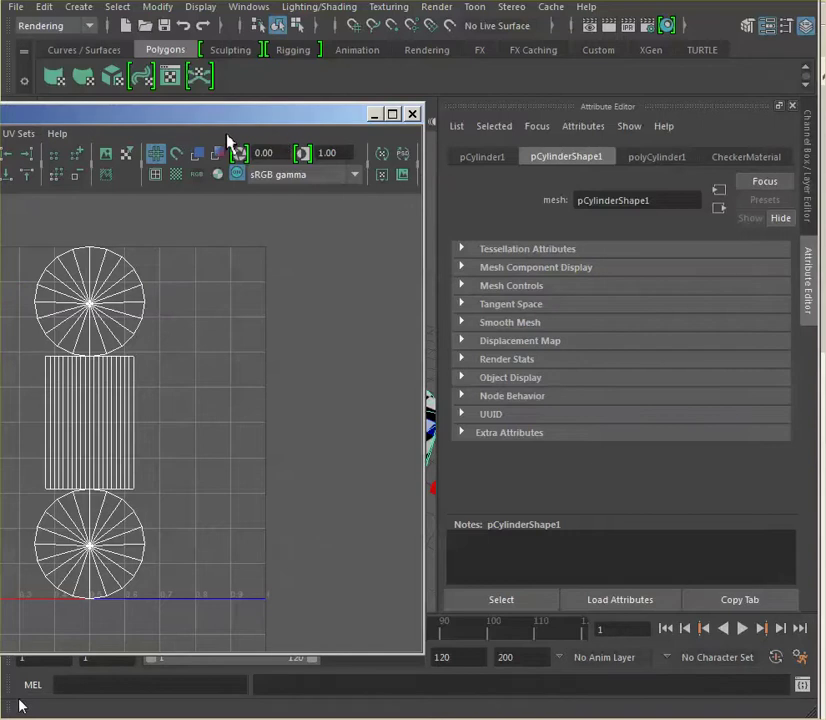
drag(232, 113, 614, 77)
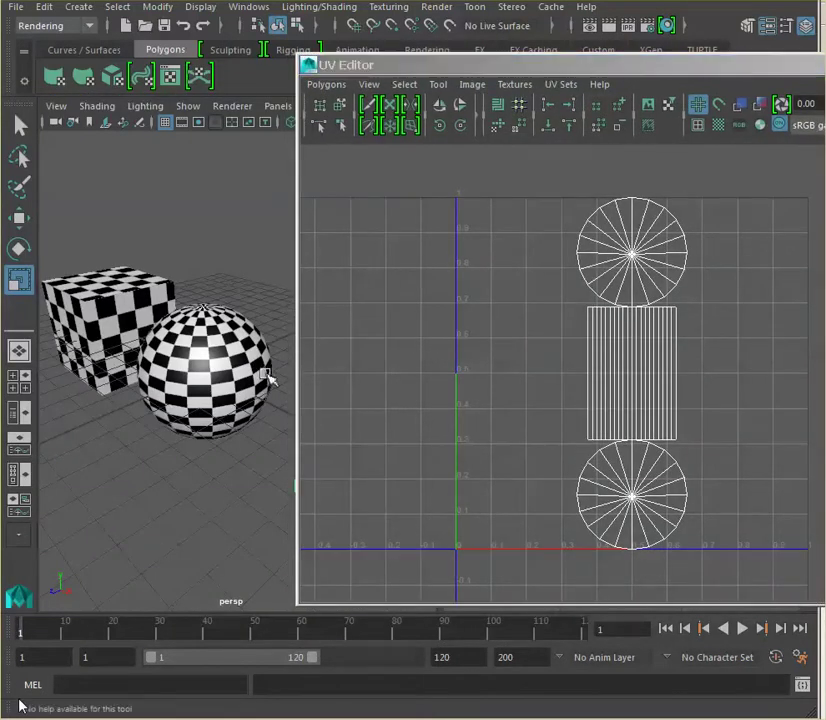
alt+middle_drag(267, 378, 141, 327)
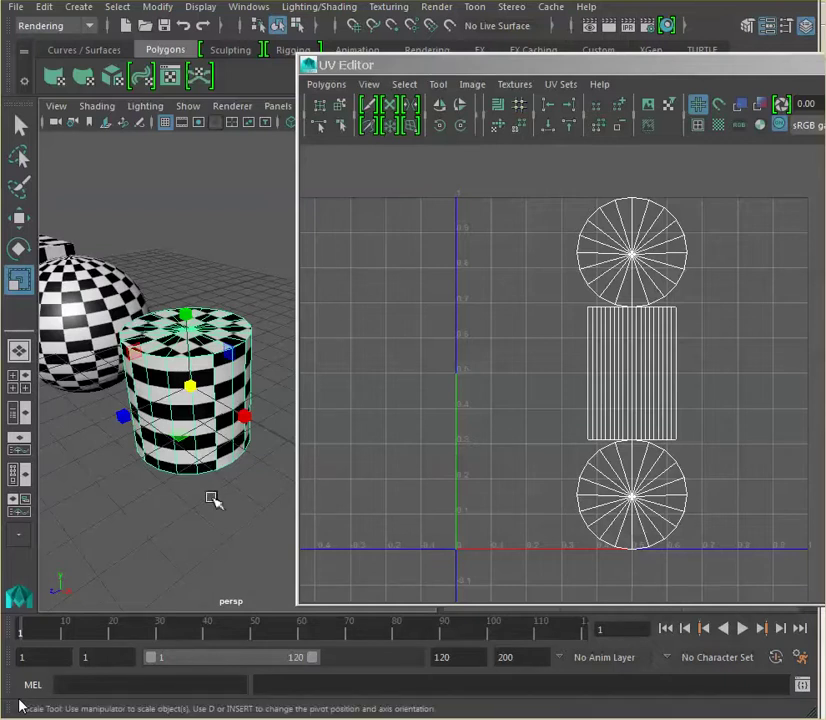
Switch the UV Editor to UV component mode.
click(620, 348)
right_click(620, 348)
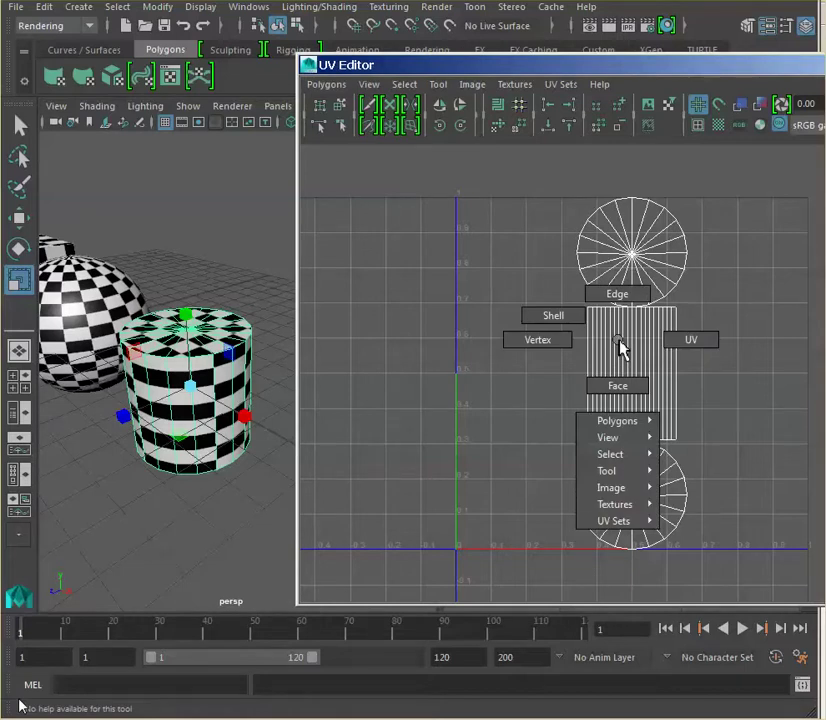
mouse_move(620, 347)
right_down()
mouse_move(706, 340)
mouse_move(699, 346)
right_up()
Test-move the top cap UVs, undo it, and switch to Face component mode.
mouse_move(533, 186)
mouse_down()
mouse_move(714, 250)
mouse_move(738, 283)
mouse_move(738, 303)
mouse_up()
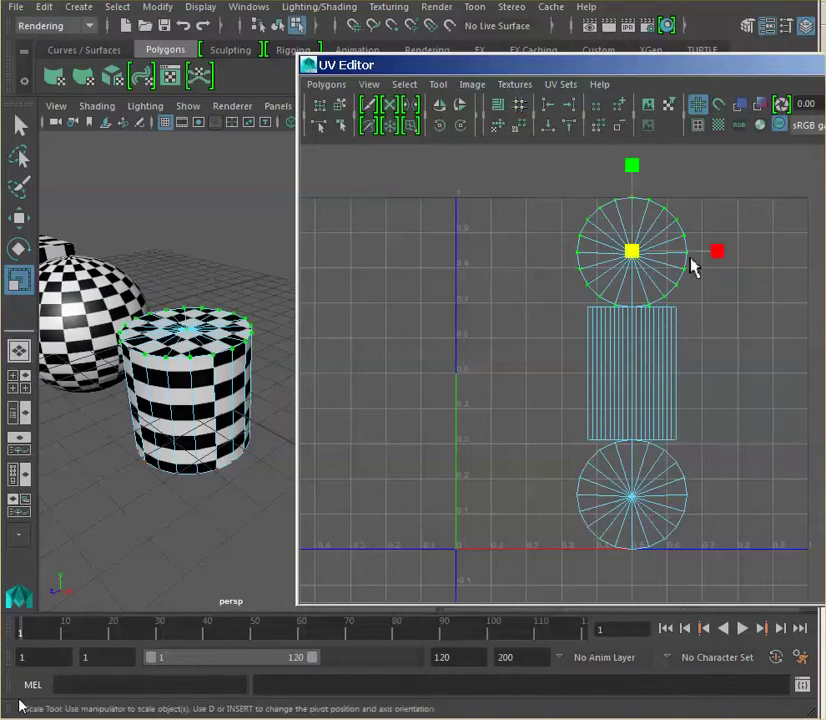
key(w)
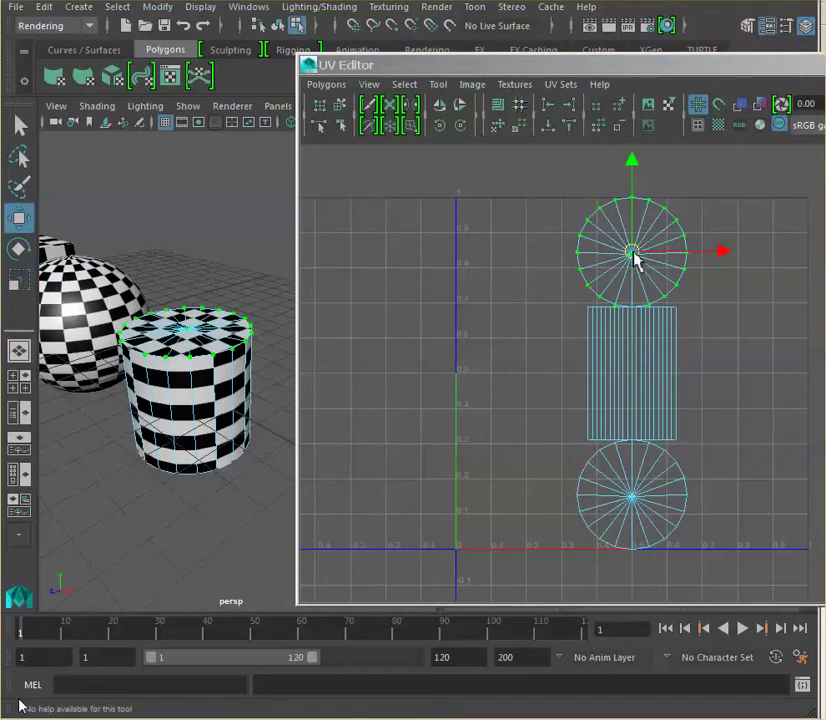
mouse_move(633, 253)
mouse_down()
mouse_move(601, 236)
mouse_move(647, 229)
mouse_move(628, 243)
mouse_move(637, 201)
mouse_move(637, 246)
mouse_move(630, 229)
mouse_move(641, 247)
mouse_move(623, 255)
mouse_move(632, 250)
mouse_up()
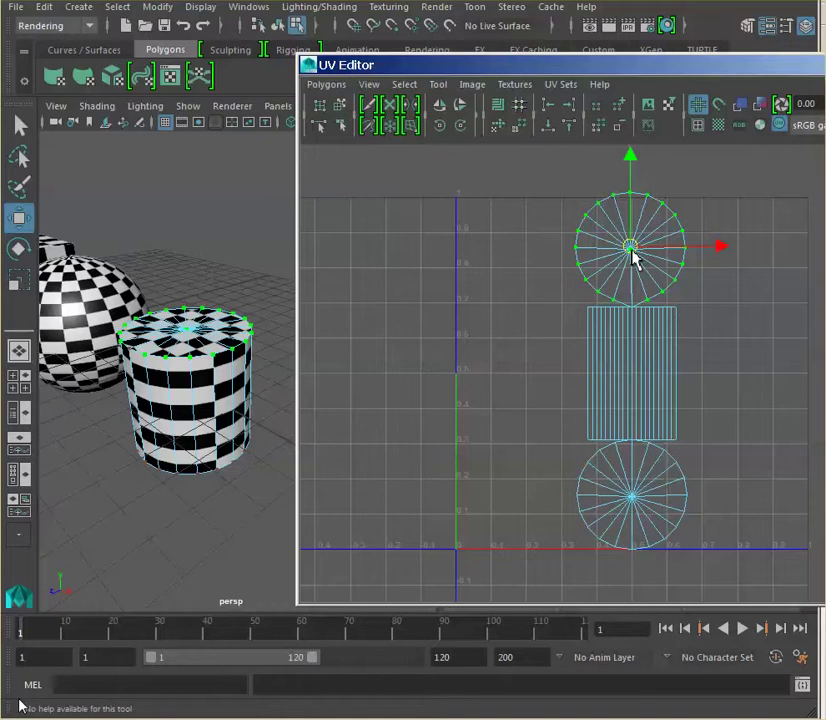
key(ctrl+z)
right_drag(645, 255, 643, 305)
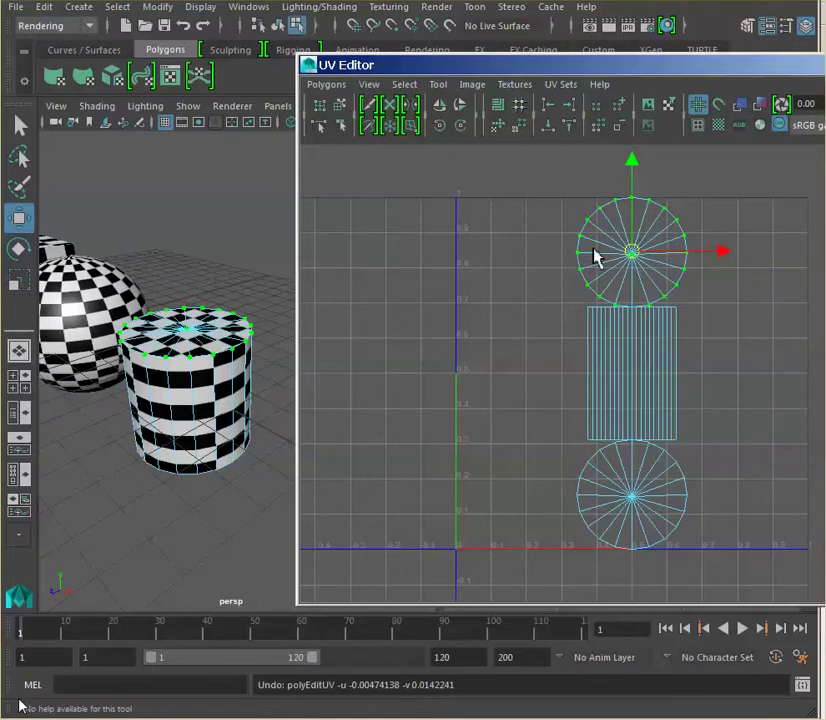
click(533, 184)
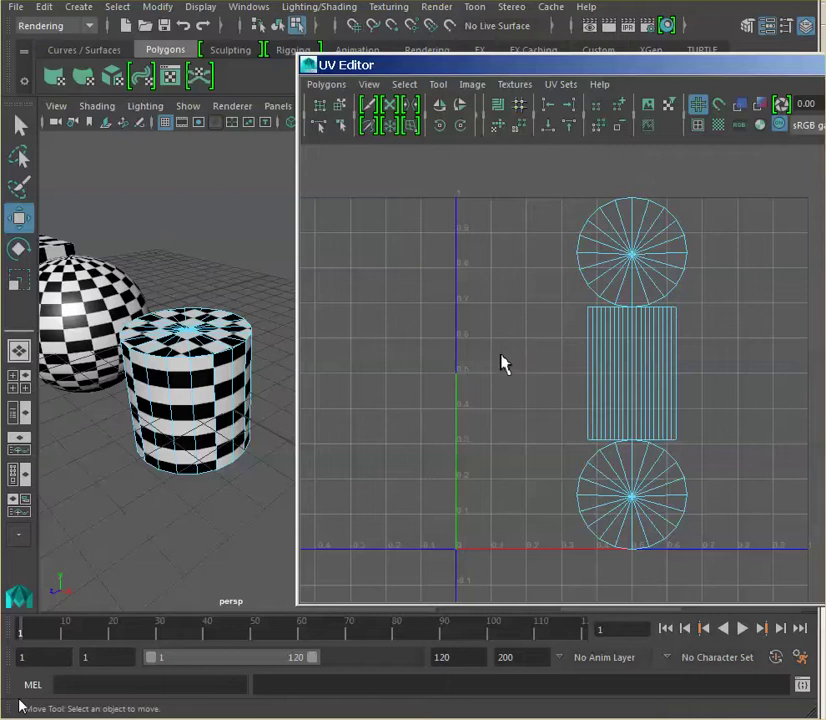
Slide the side UV strip left and scale it about four times wider in U.
drag(503, 362, 765, 388)
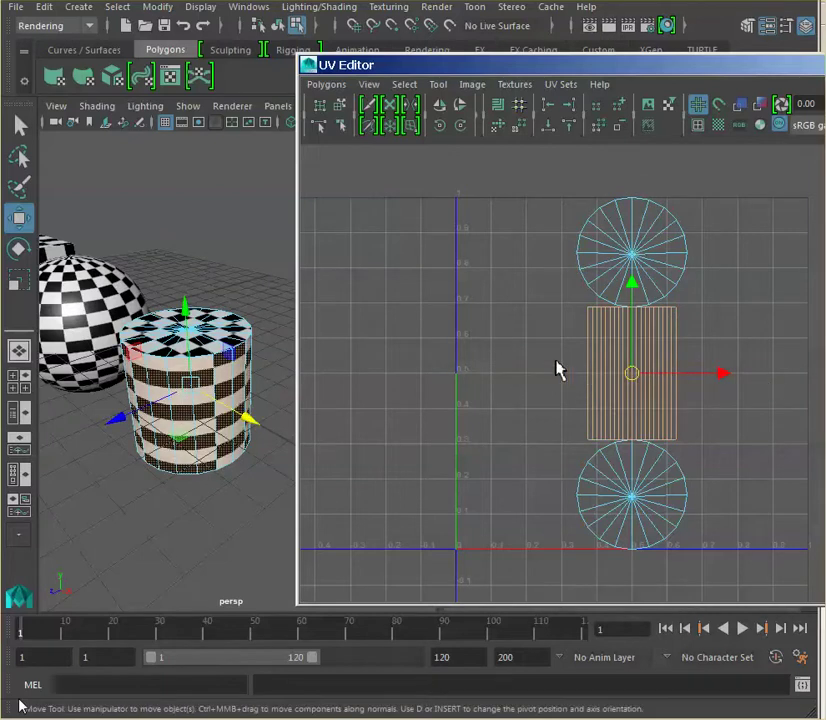
drag(535, 358, 617, 393)
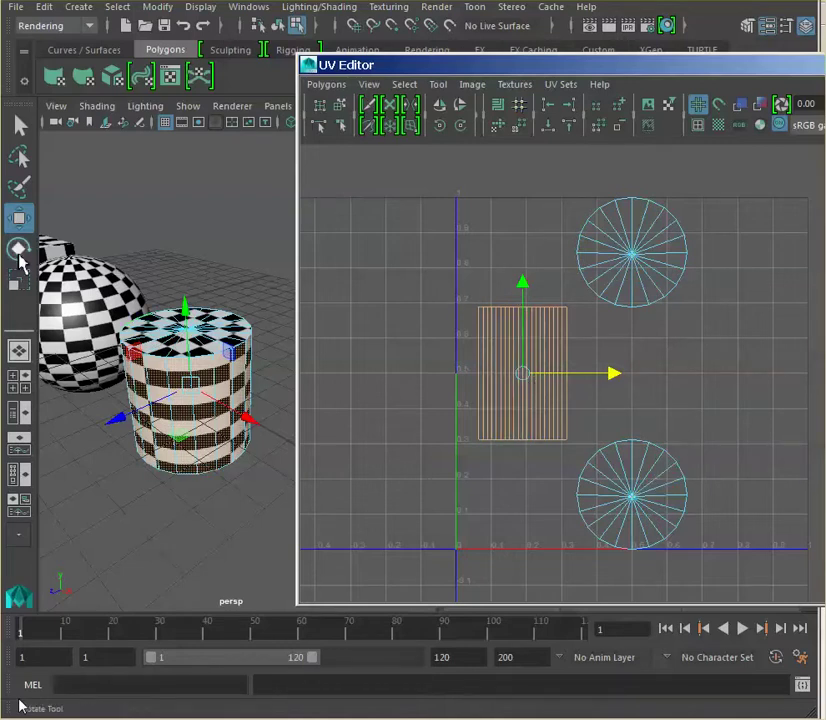
click(27, 284)
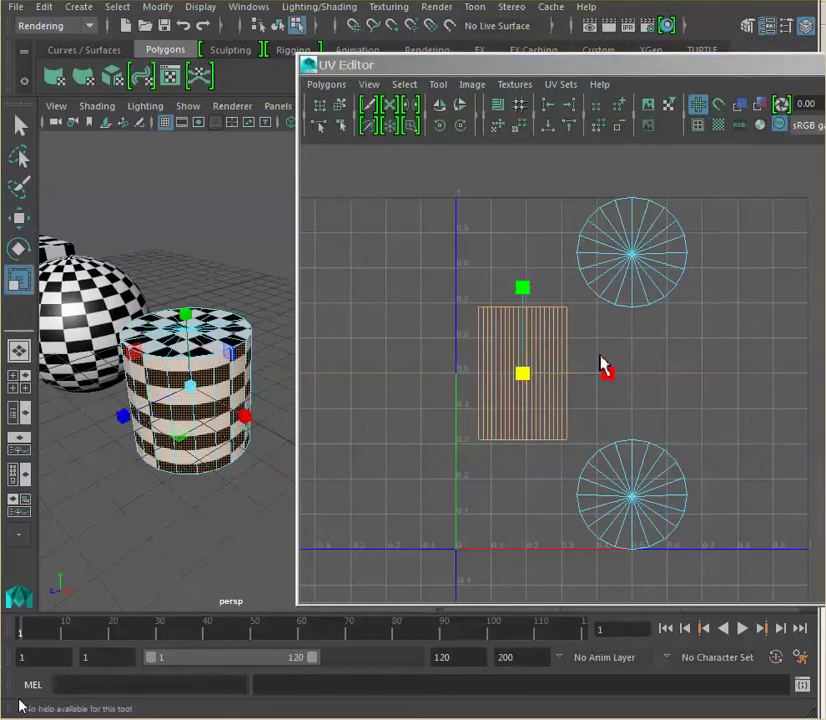
drag(615, 377, 825, 436)
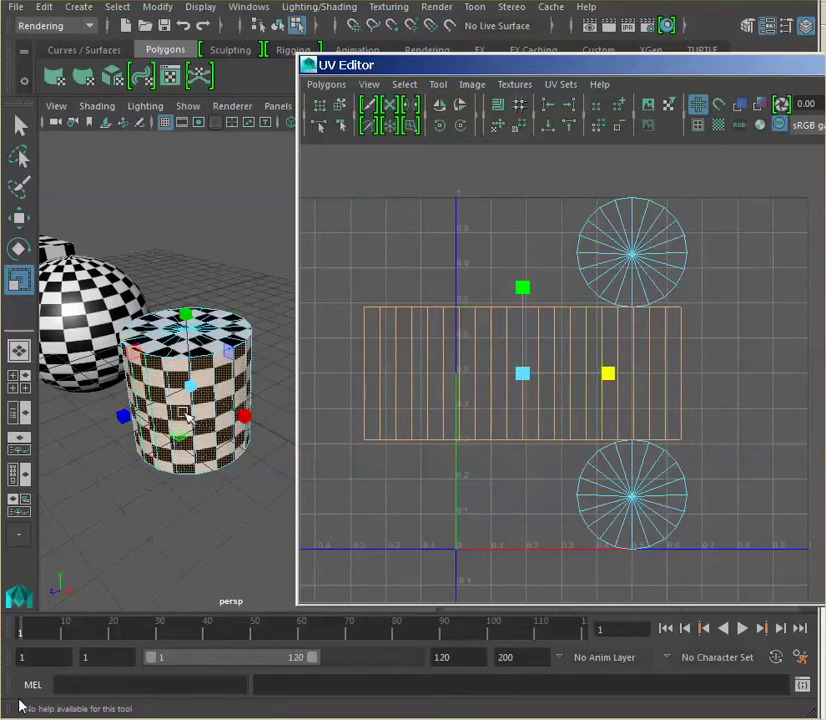
mouse_move(610, 382)
mouse_down()
mouse_move(625, 378)
mouse_move(618, 378)
mouse_up()
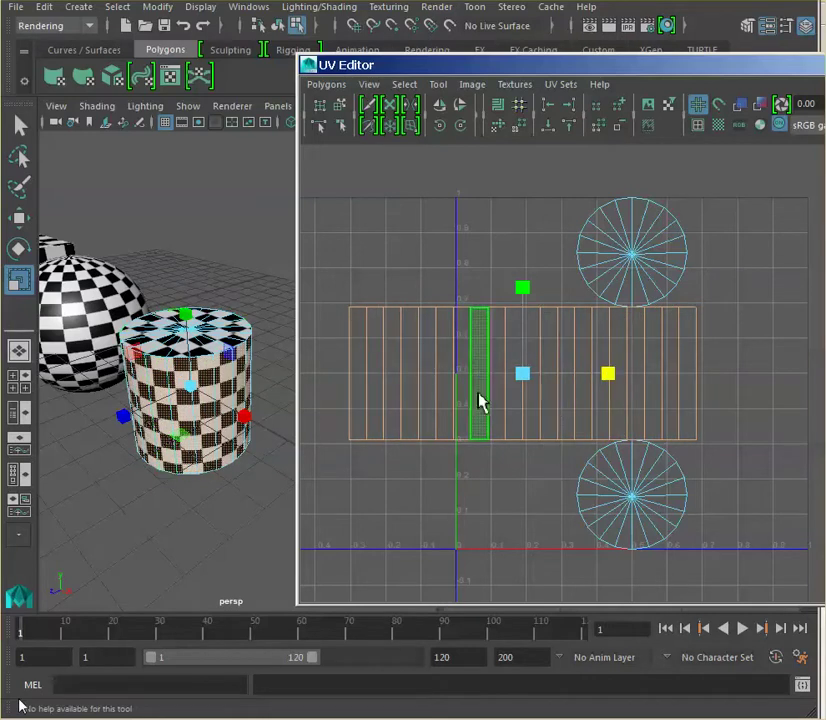
Recentre and zoom out the UV view, then reselect the whole side strip.
alt+middle_drag(614, 417, 623, 424)
scroll(623, 428, down, 1)
drag(531, 213, 559, 236)
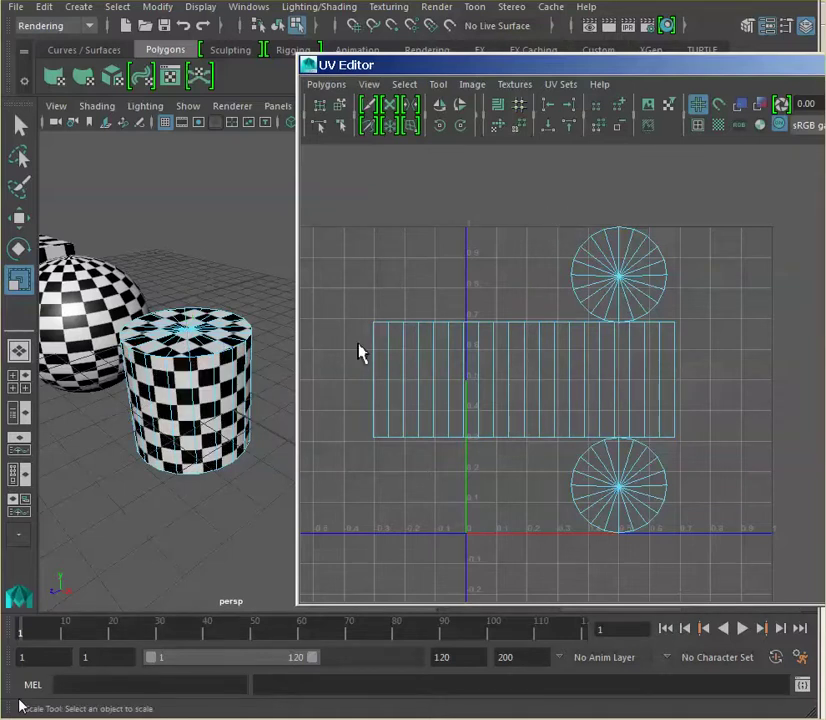
Move the widened side strip down below the origin.
drag(322, 380, 756, 396)
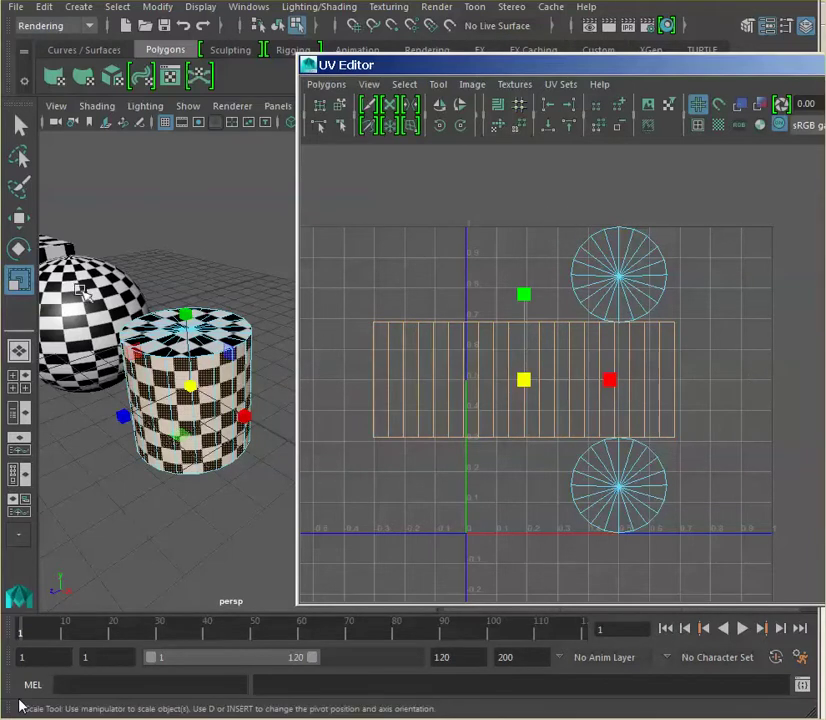
click(18, 224)
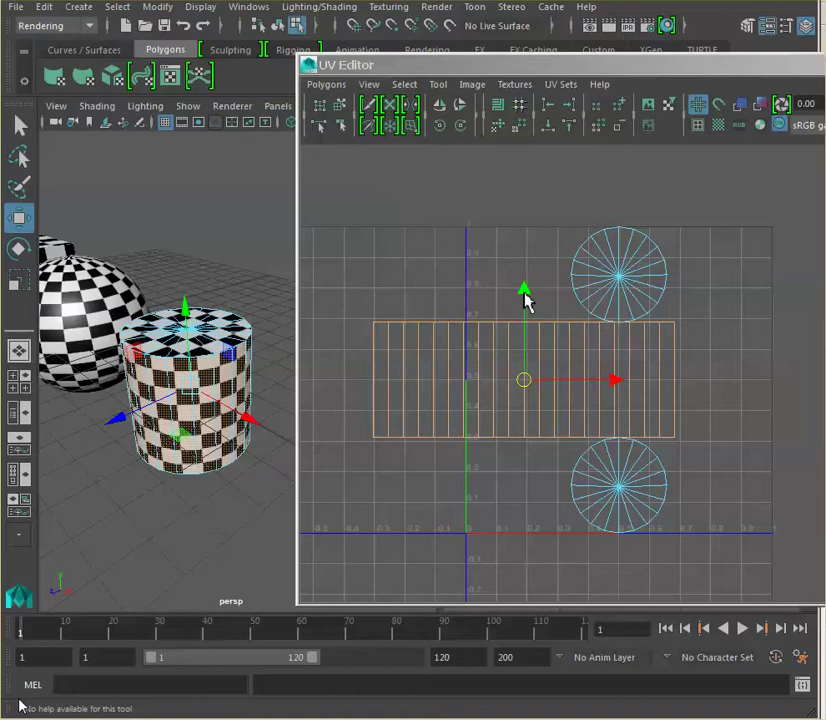
drag(525, 293, 524, 531)
Move the bottom cap up beside the top cap and position both caps together.
drag(527, 417, 714, 553)
drag(620, 490, 506, 280)
drag(403, 234, 771, 372)
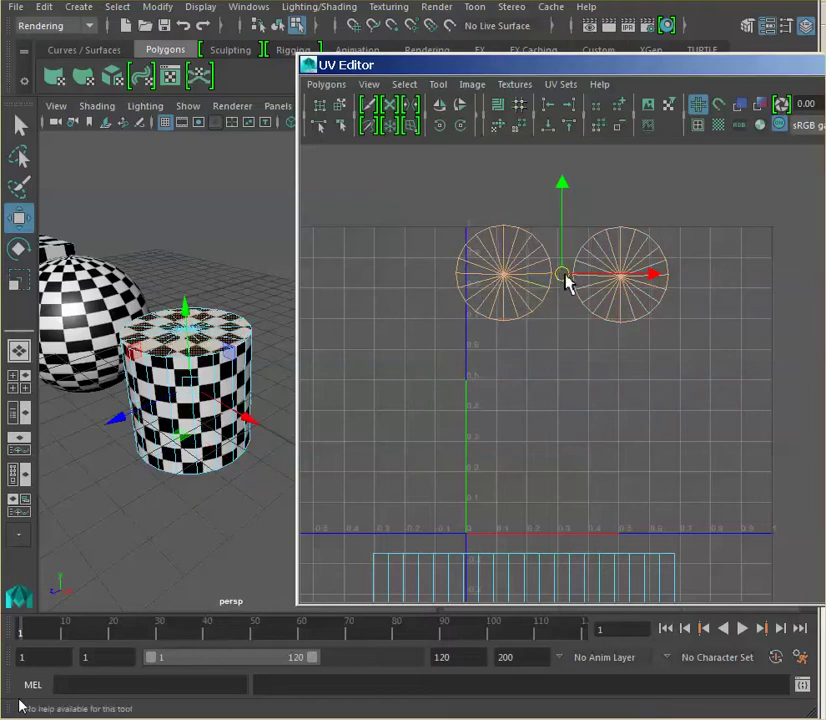
drag(562, 282, 626, 298)
mouse_move(594, 508)
middle_down()
mouse_move(572, 442)
mouse_move(583, 509)
middle_up()
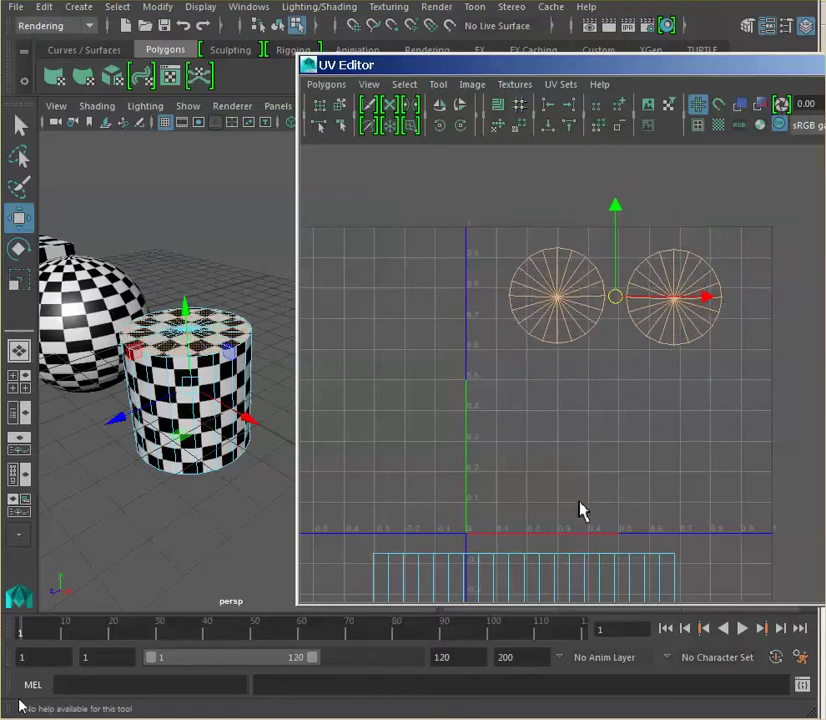
click(712, 574)
Move the side strip up into the 0–1 square below the caps and reframe the view.
alt+middle_drag(720, 573, 699, 479)
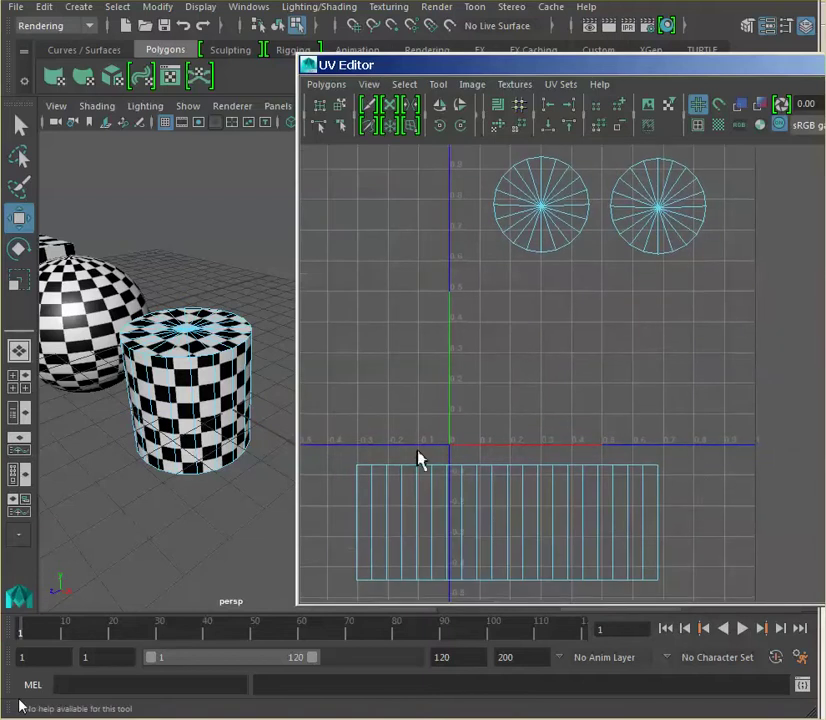
drag(332, 447, 728, 590)
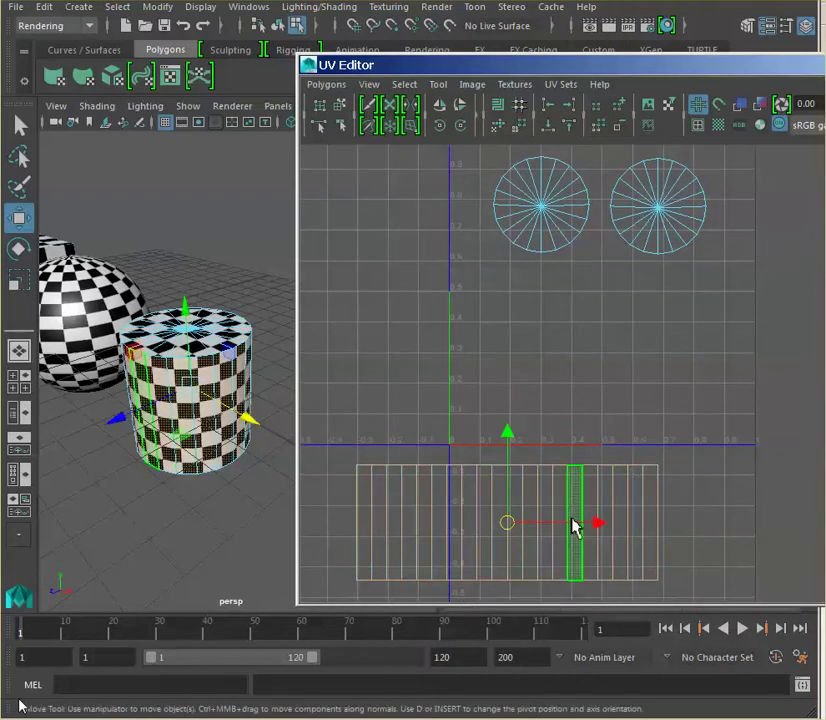
drag(506, 522, 606, 351)
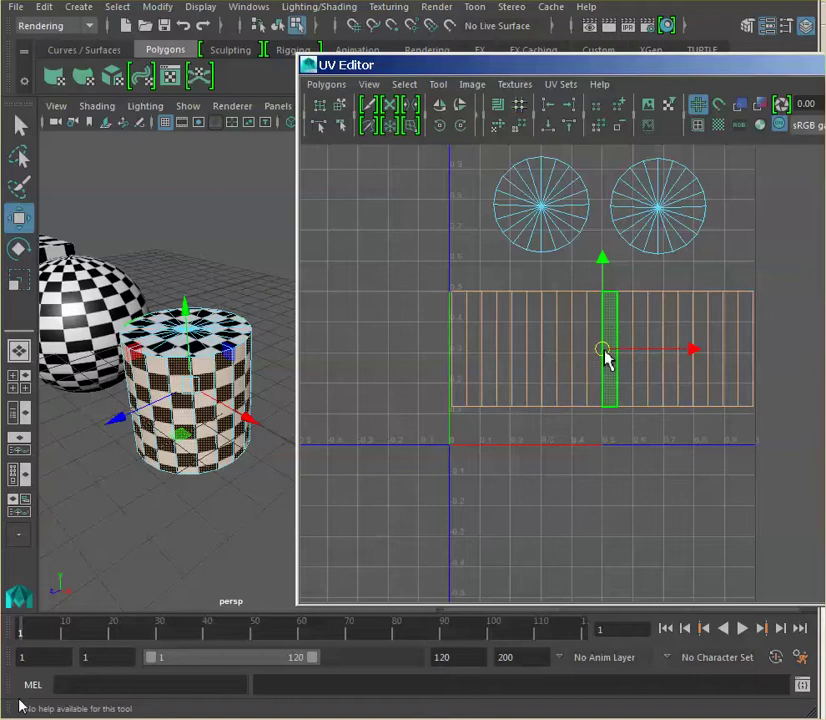
click(760, 462)
alt+middle_drag(817, 454, 732, 527)
scroll(713, 537, up, 2)
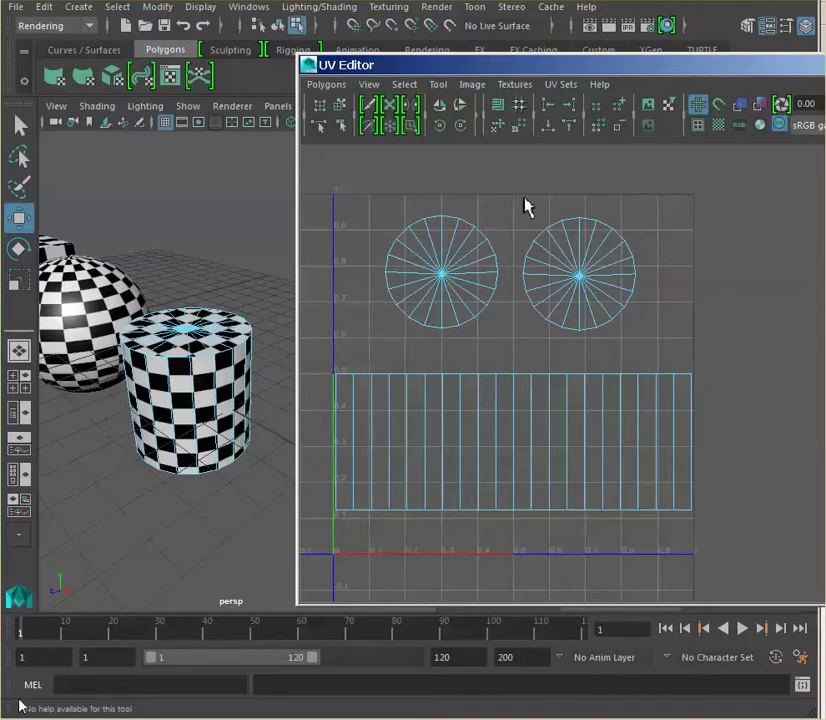
Test-move the right cap circle and return it, then widen the UV Editor and deselect.
drag(527, 206, 660, 341)
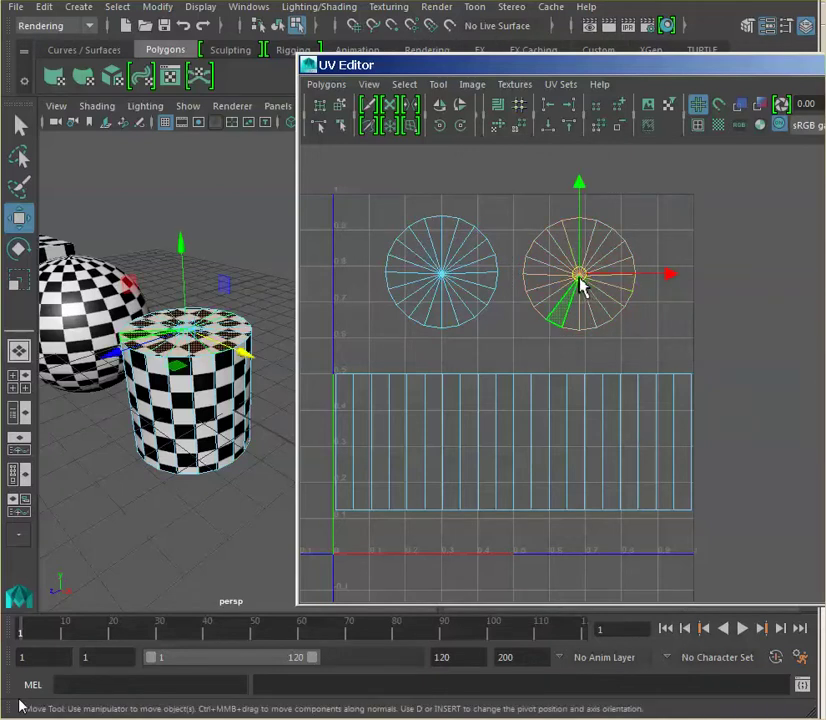
drag(583, 280, 447, 283)
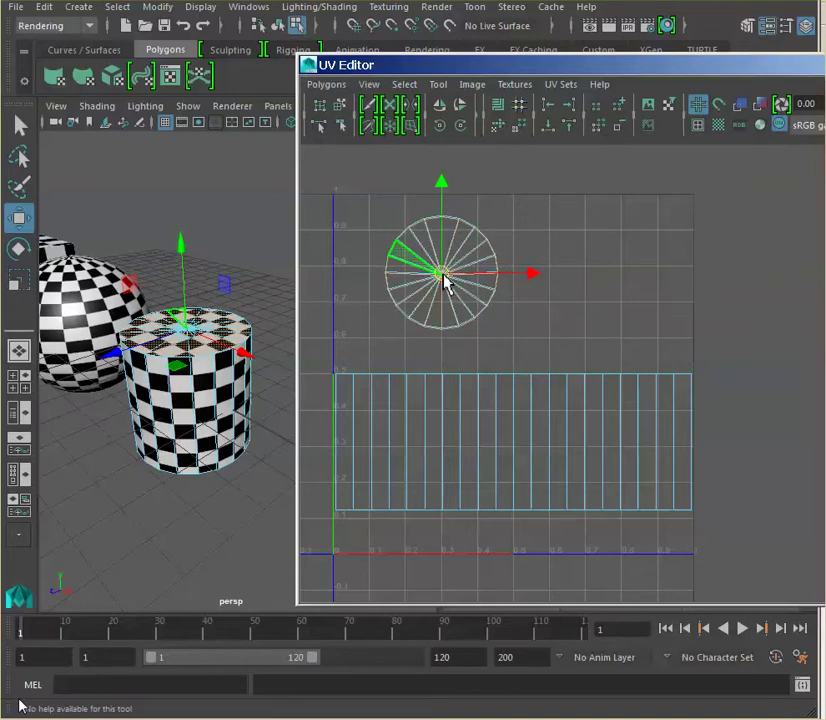
drag(445, 283, 594, 287)
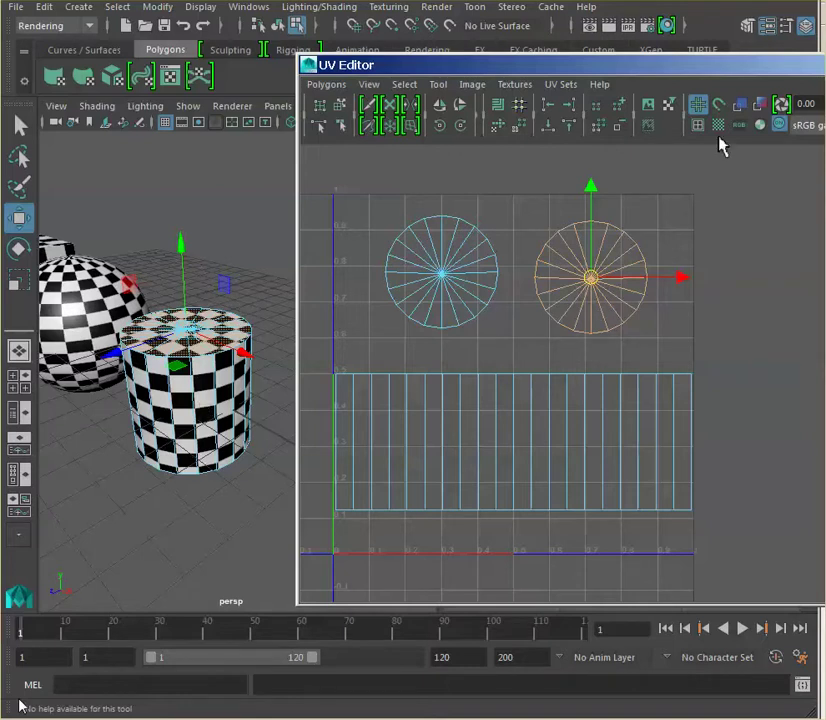
drag(705, 65, 553, 70)
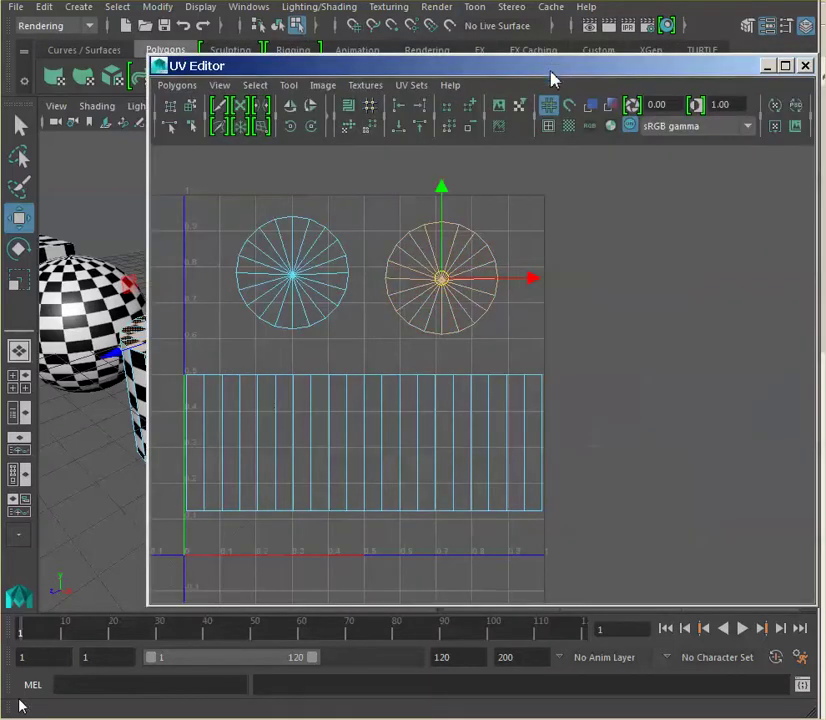
click(668, 281)
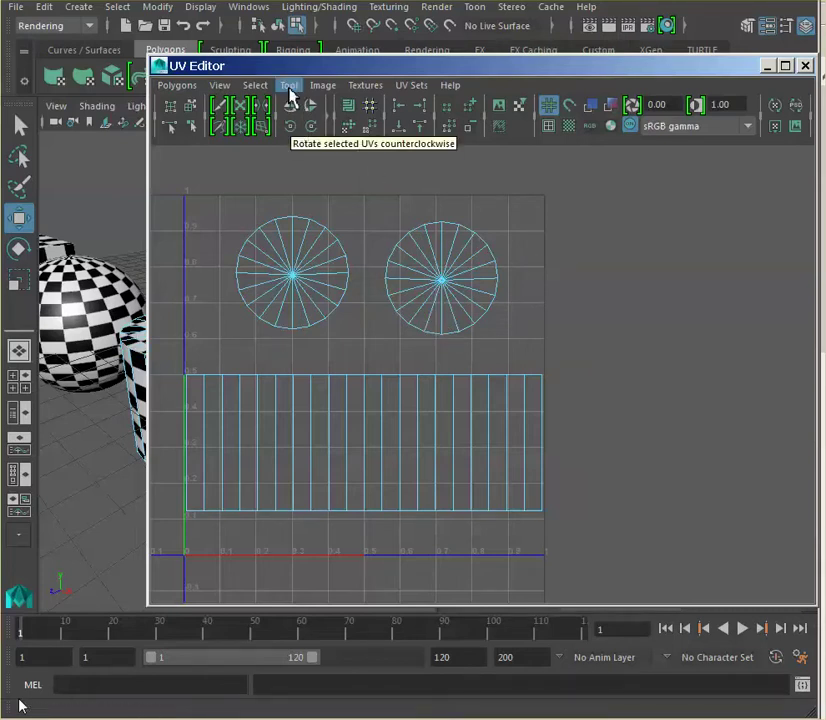
Open the Polygons menu of UV commands.
click(289, 85)
mouse_move(320, 88)
mouse_move(180, 93)
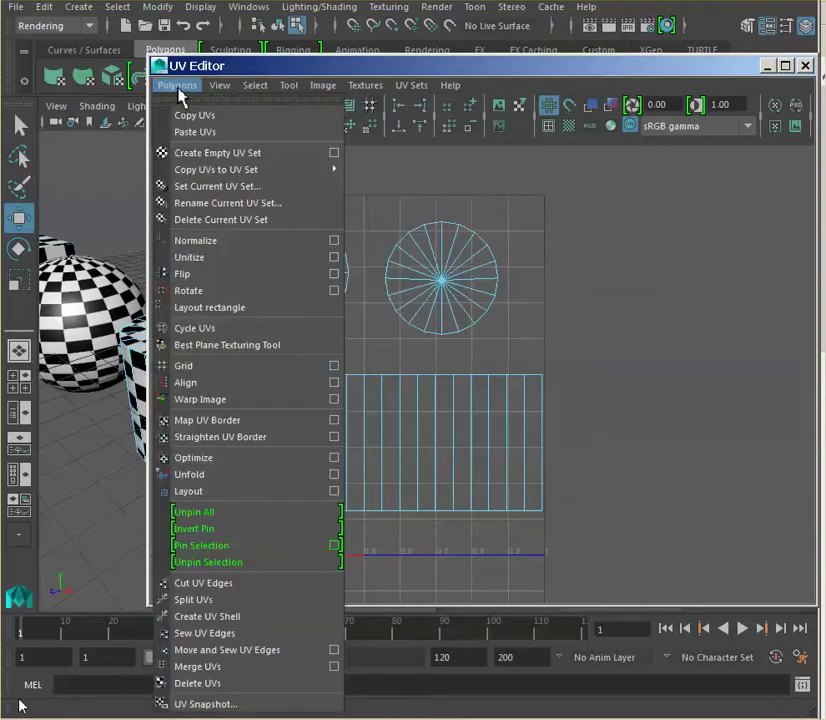
Open UV Snapshot, mark outUV in the file name, and cancel the Browse file dialog.
click(216, 704)
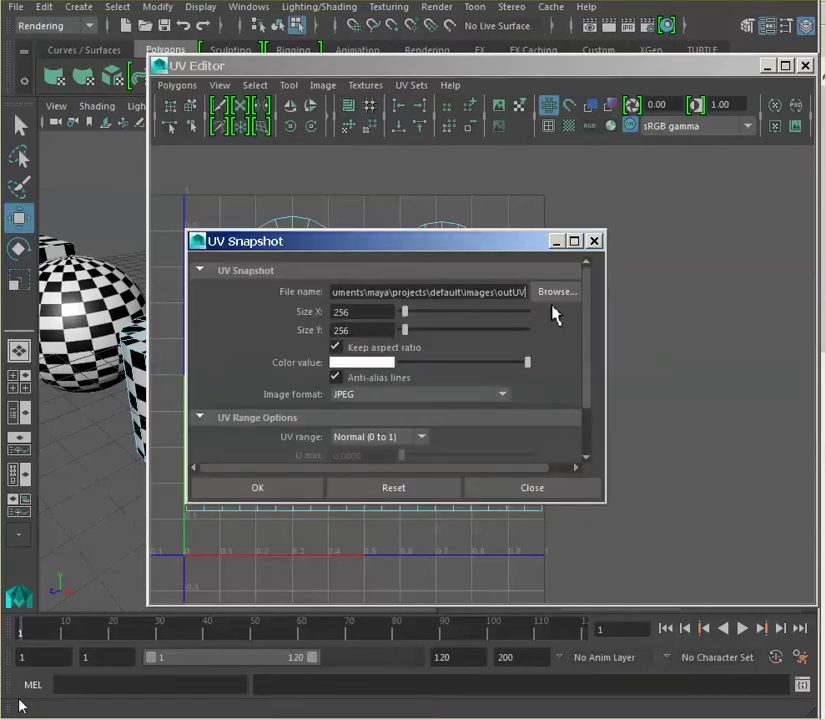
drag(529, 291, 500, 291)
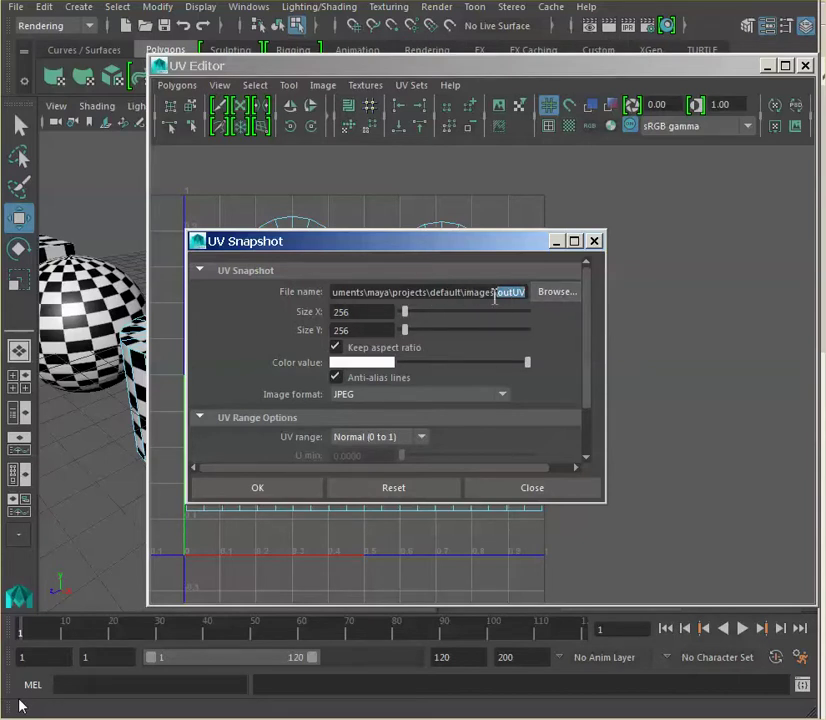
click(562, 294)
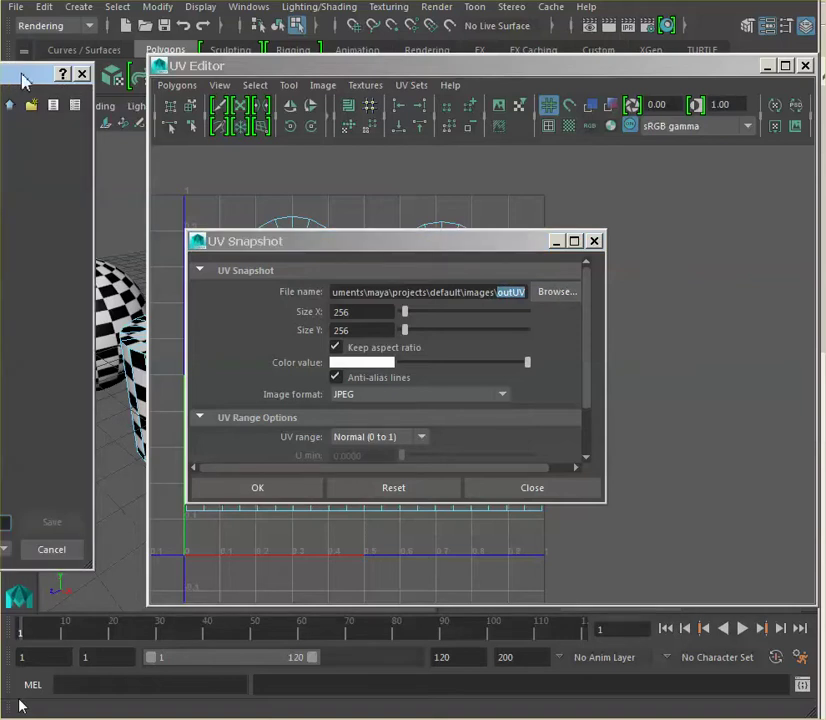
click(82, 73)
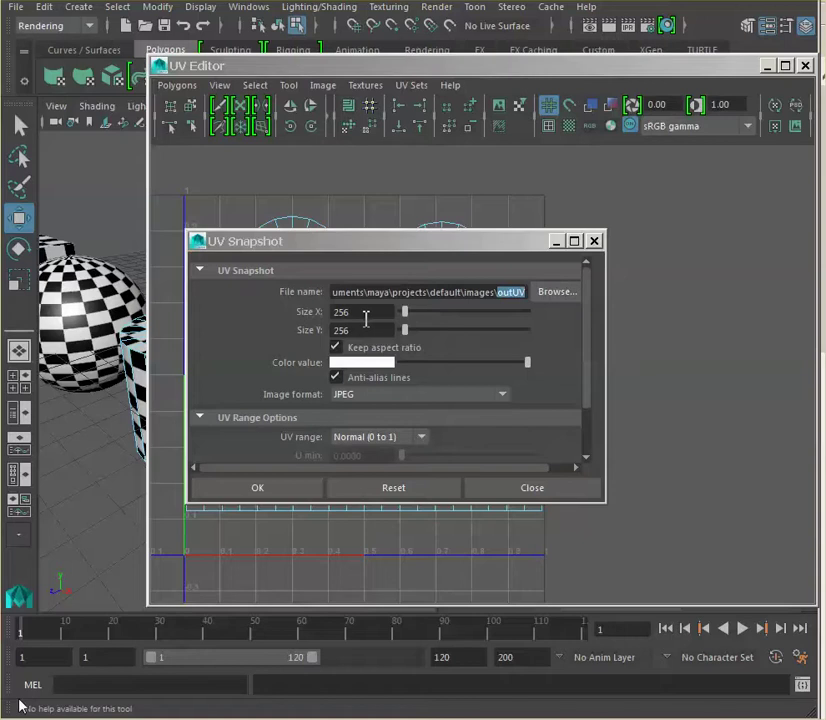
Set the UV snapshot size to 512 × 512.
drag(365, 316, 321, 313)
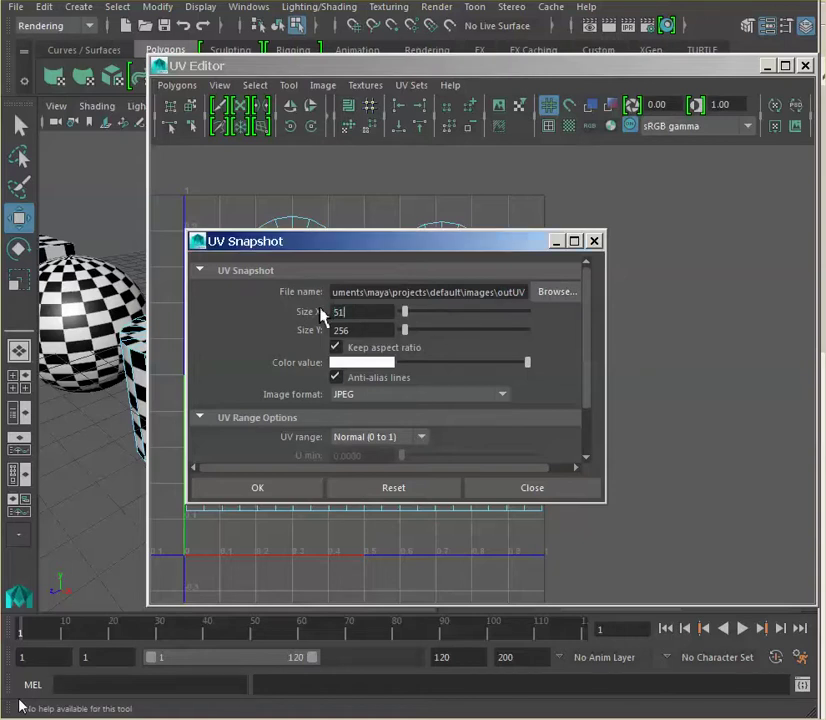
text(512)
click(374, 331)
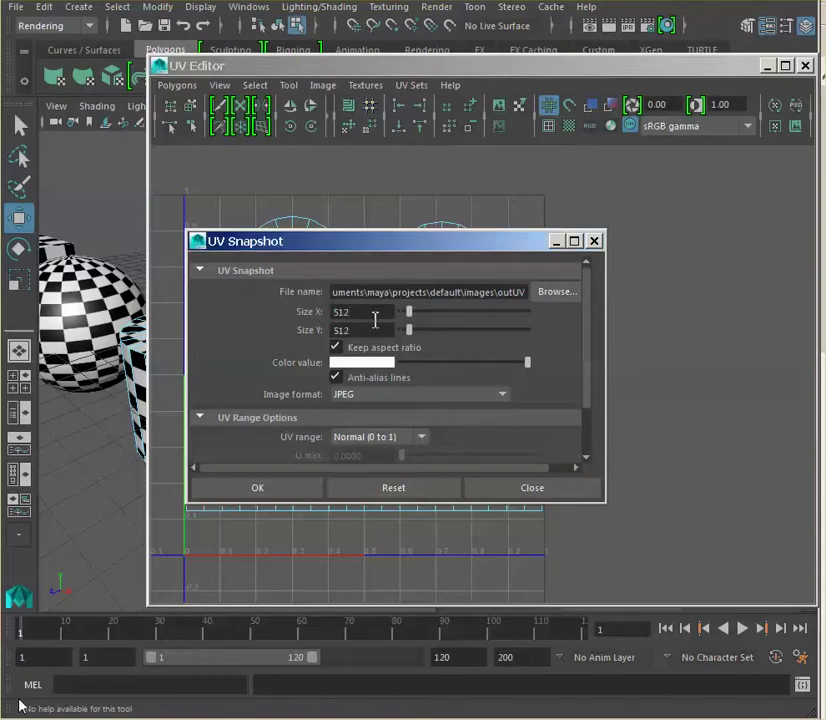
click(374, 331)
Keep JPEG as the image format and close the UV Snapshot dialog.
click(504, 398)
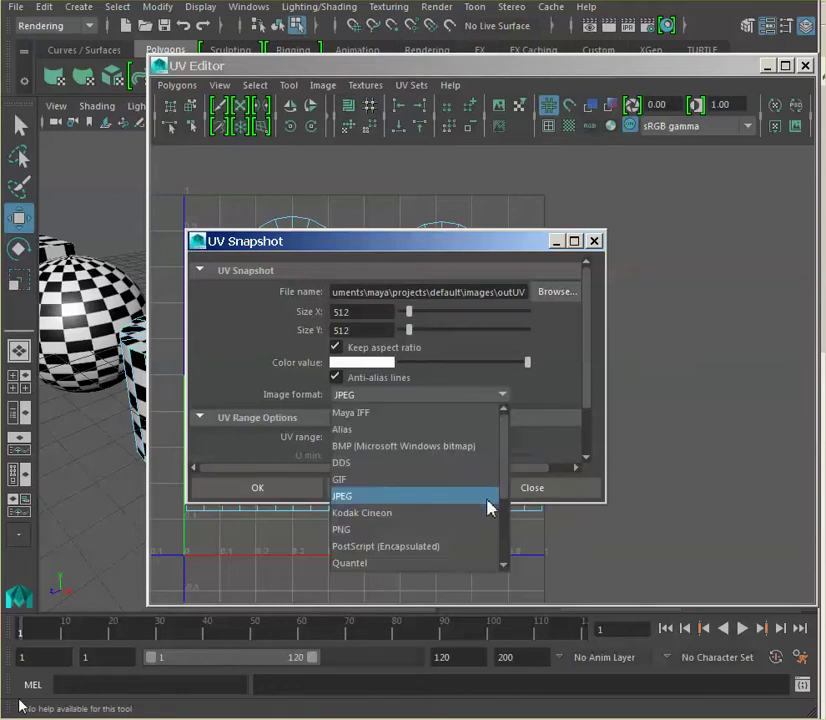
click(490, 502)
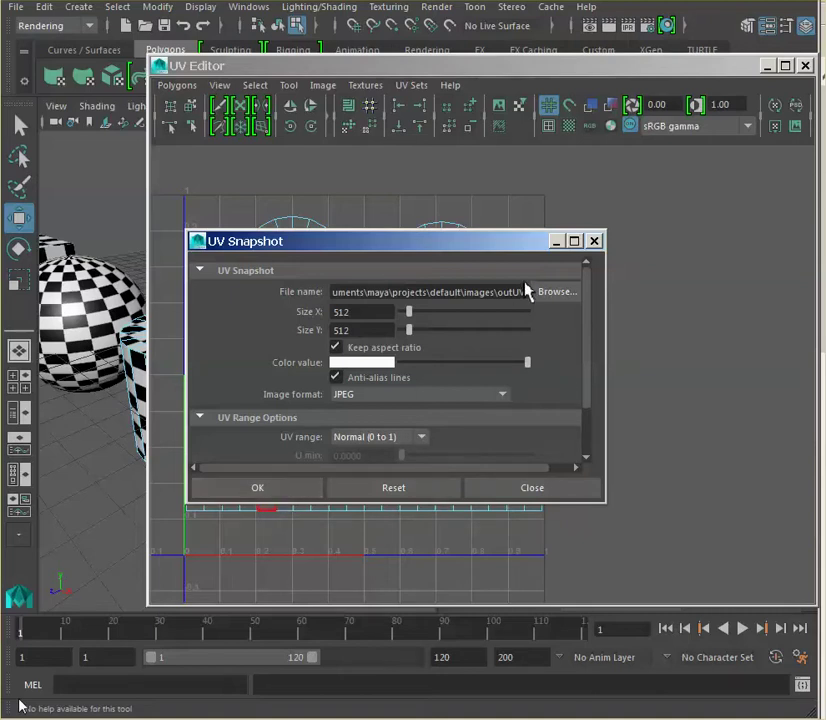
drag(527, 291, 497, 292)
click(594, 241)
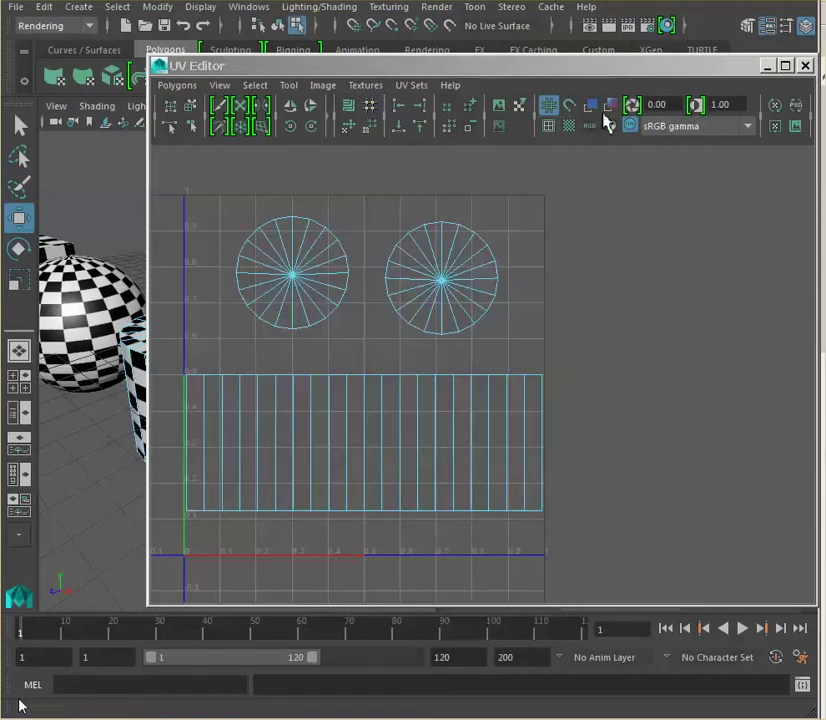
Close the UV Editor, frame the three objects, and render the current frame.
click(749, 60)
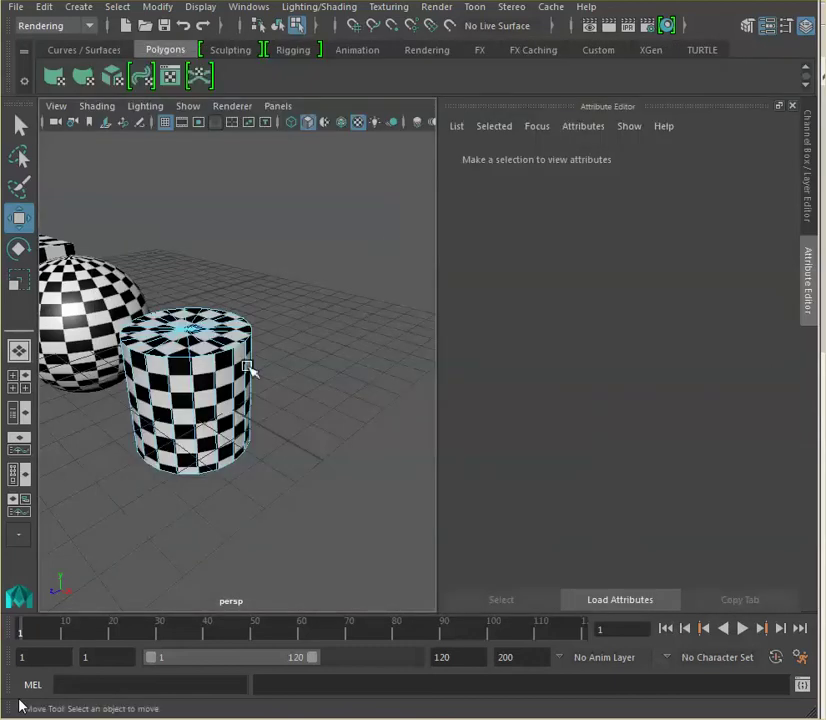
alt+middle_drag(251, 372, 338, 395)
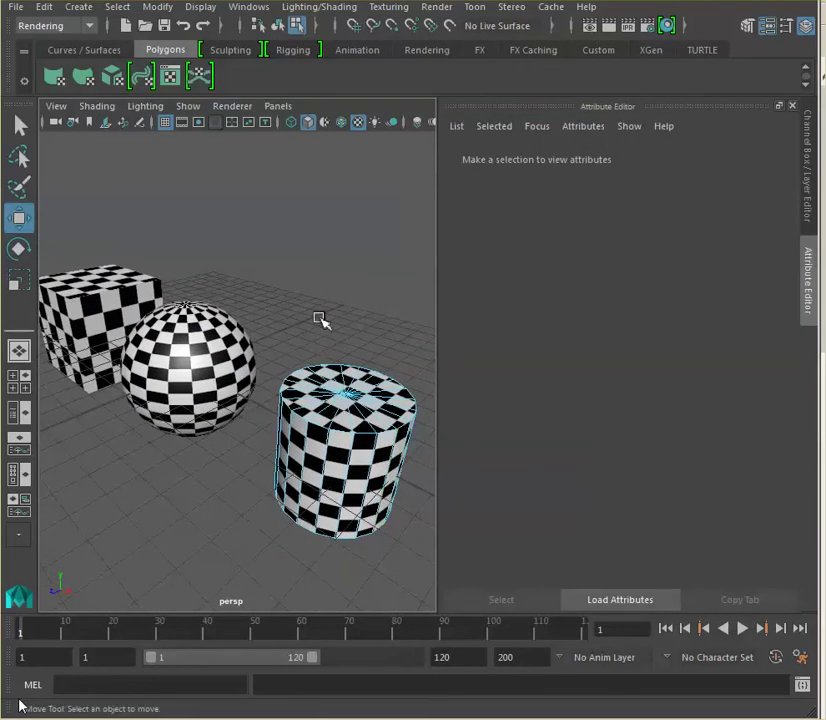
click(446, 14)
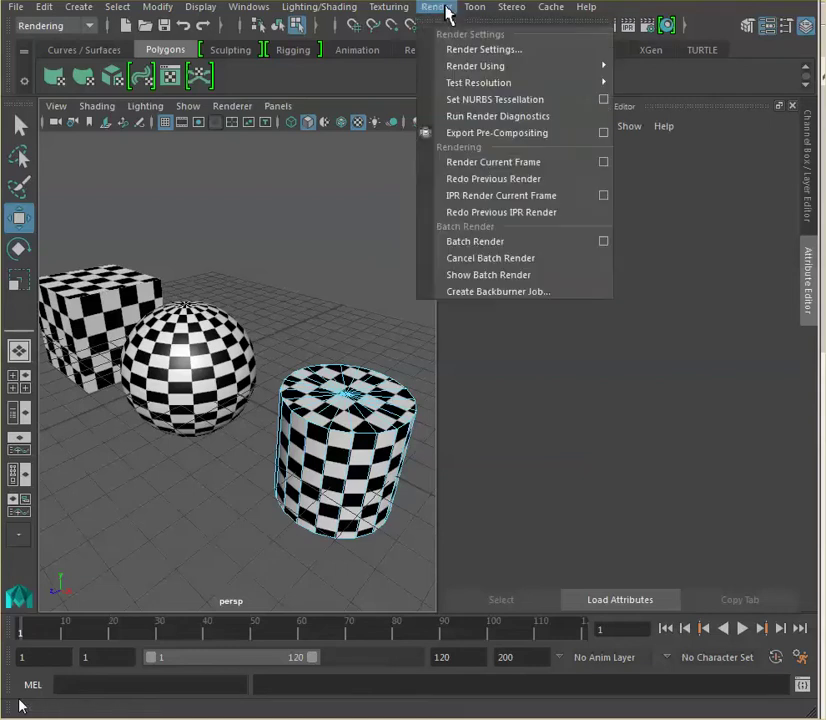
click(470, 164)
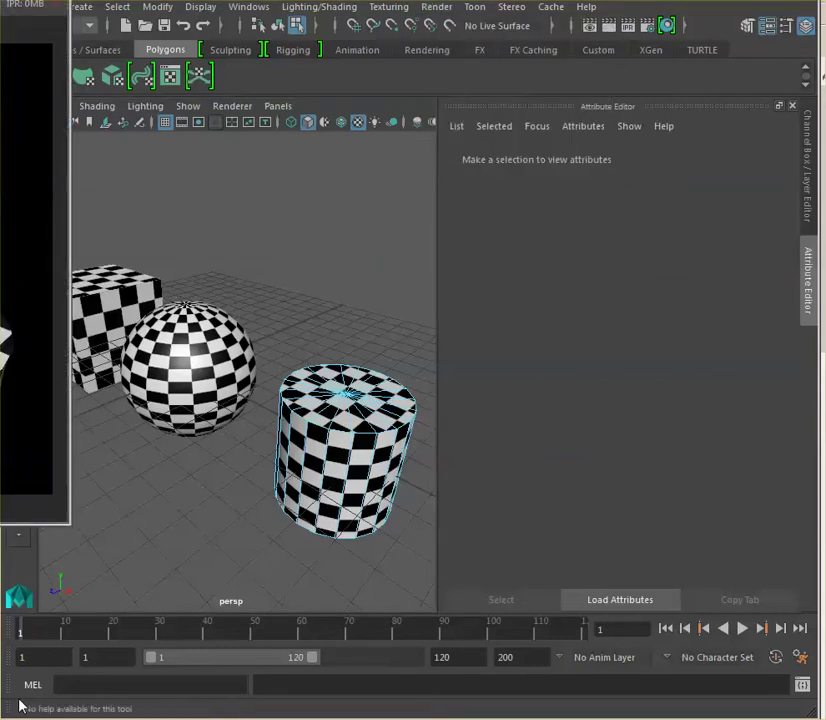
drag(2, 5, 590, 65)
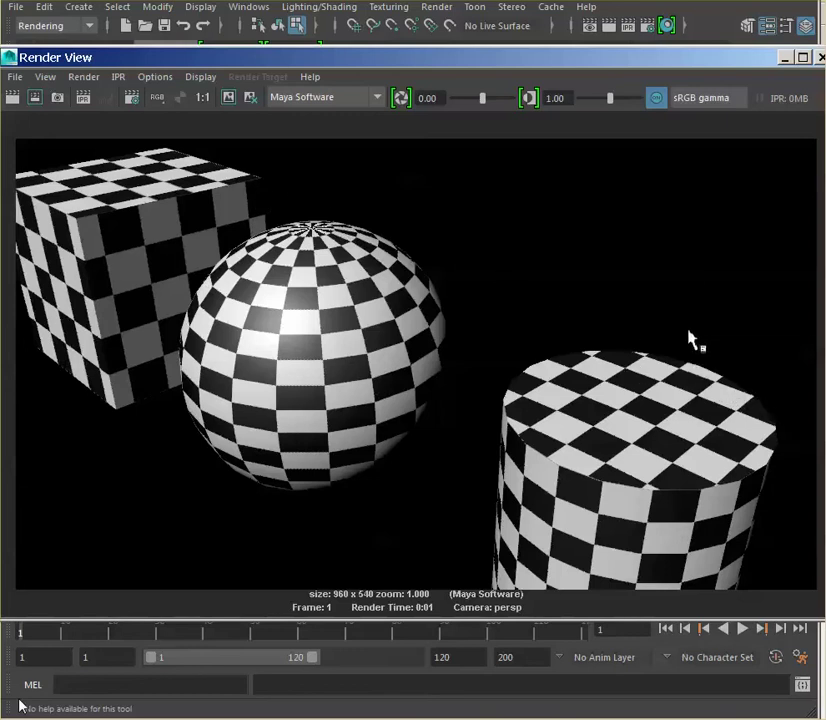
Close the rendered image and select the perspective camera for editing.
click(820, 57)
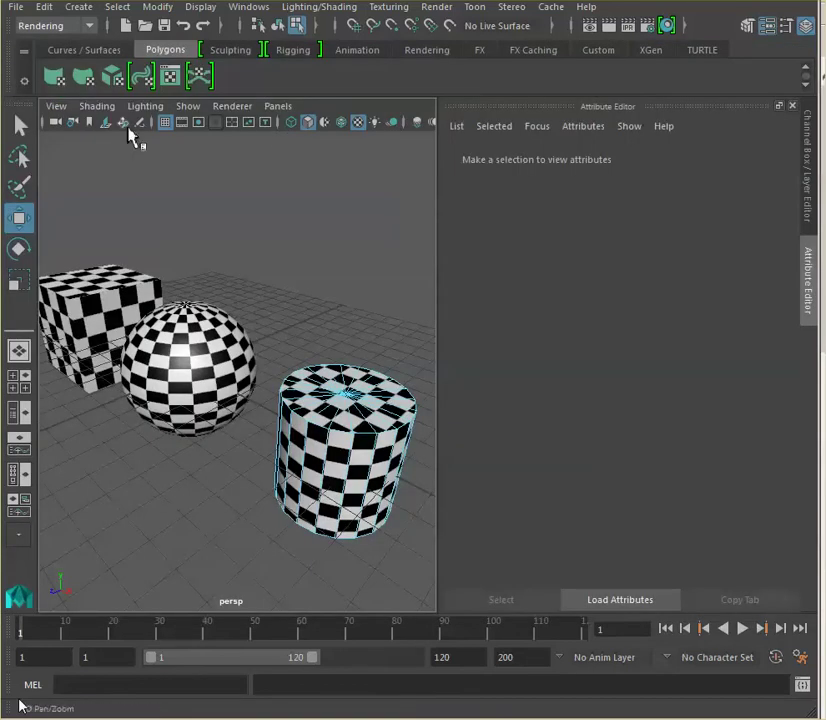
click(55, 105)
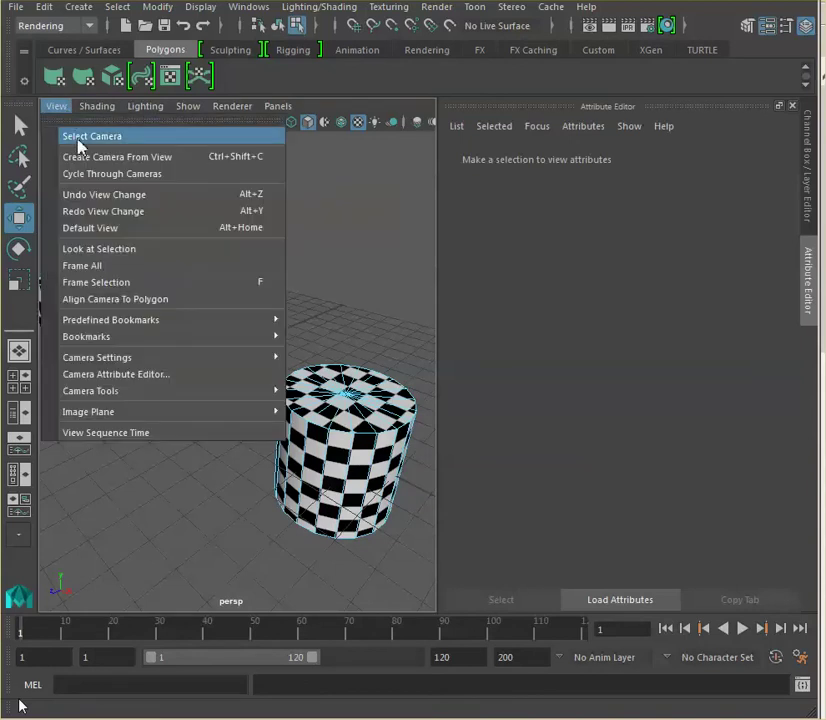
click(79, 145)
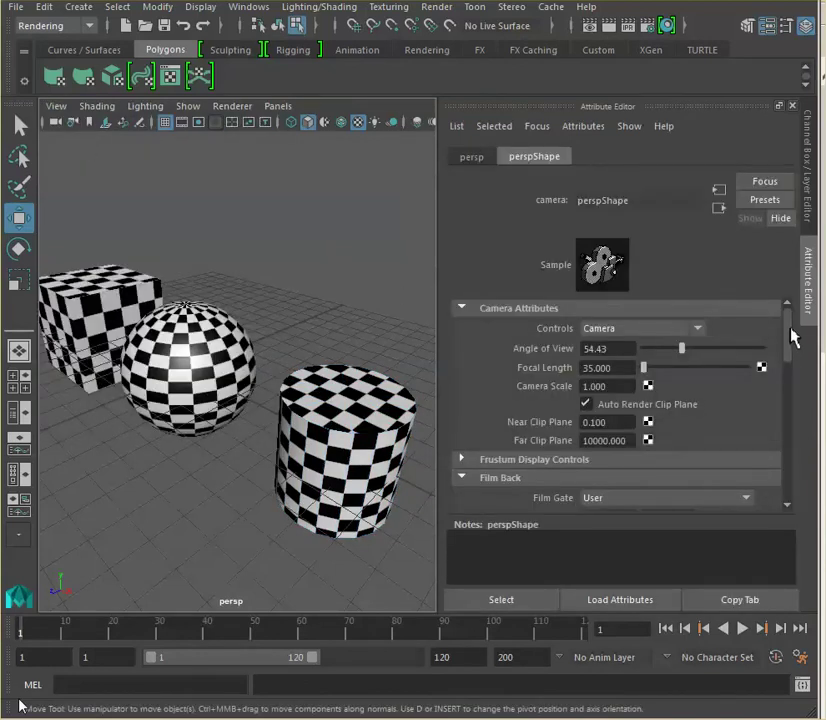
Set the persp camera's Environment background colour from black to dark grey (value 0.231).
drag(793, 334, 795, 451)
click(504, 390)
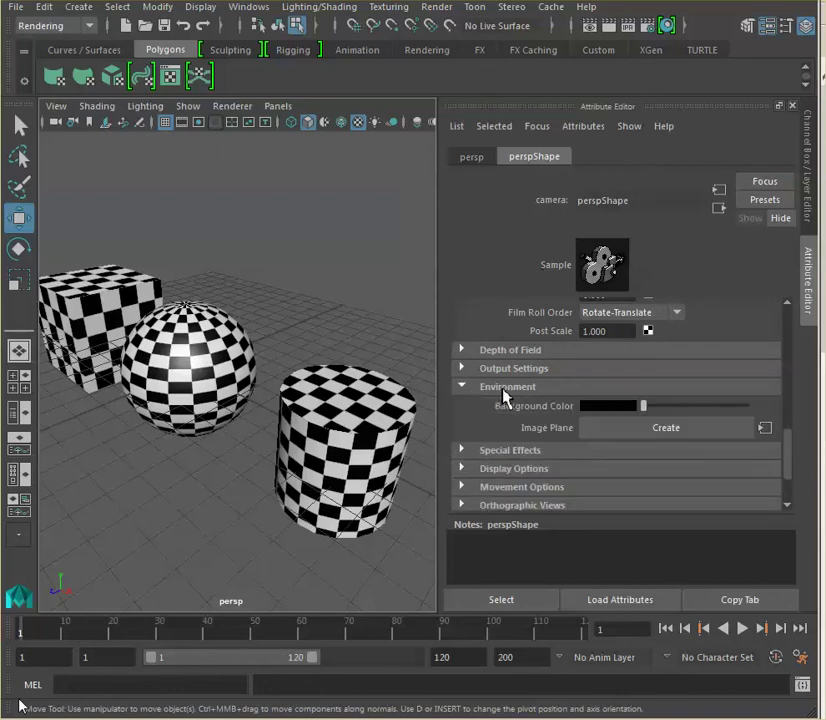
click(608, 407)
click(603, 410)
click(607, 372)
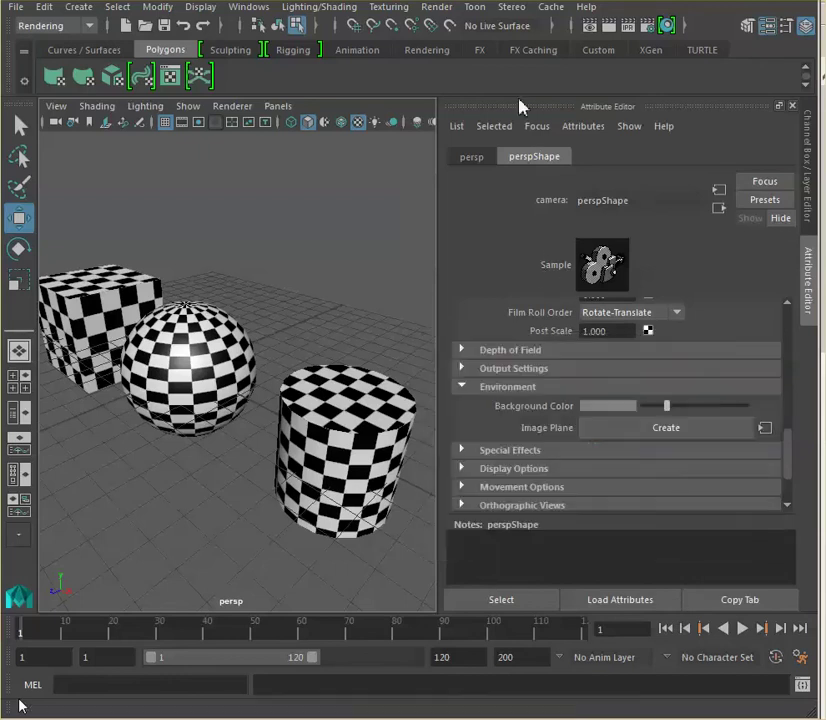
Render the current frame of the checkered cube, sphere and cylinder on grey.
click(435, 8)
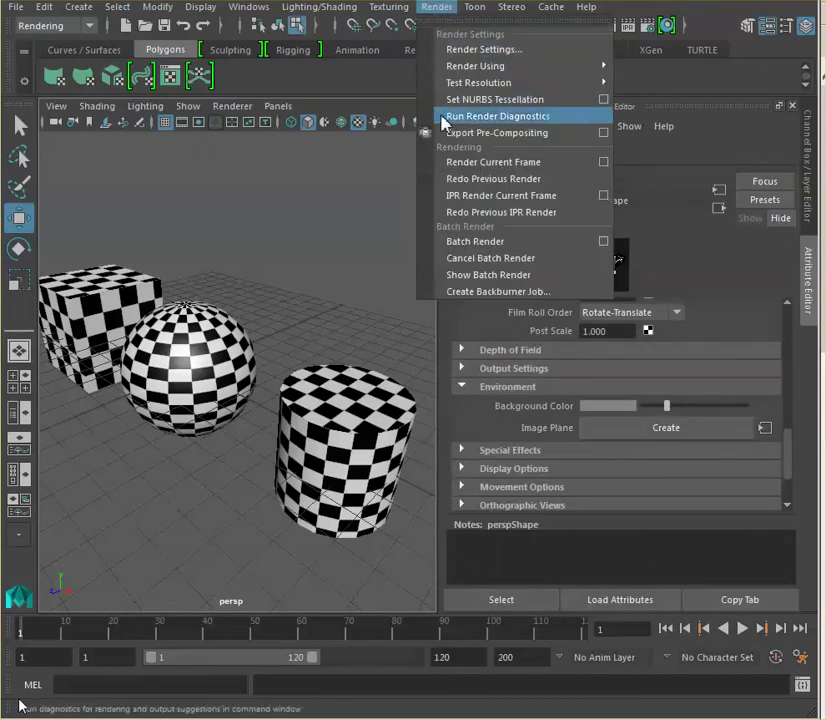
click(443, 162)
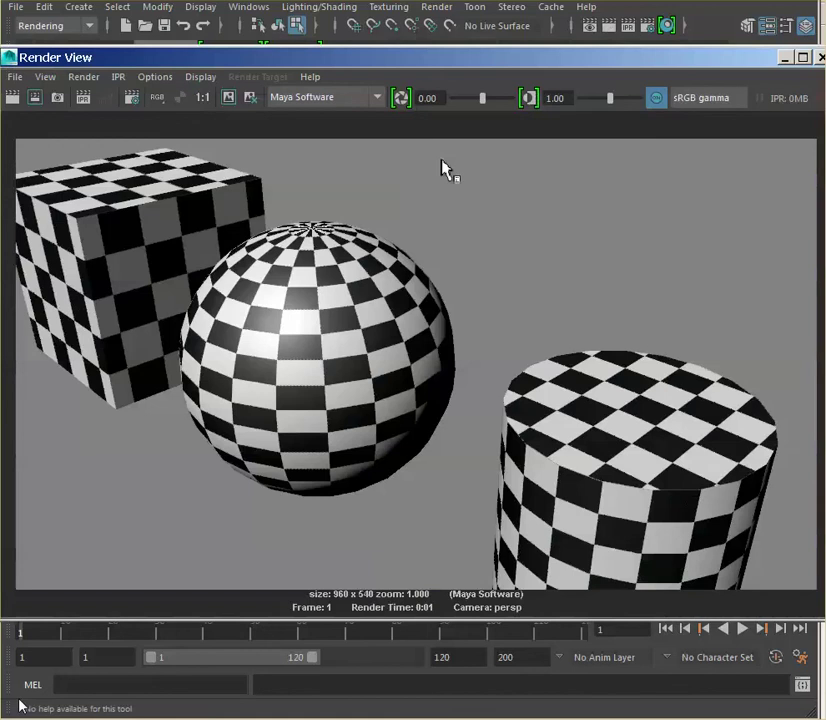